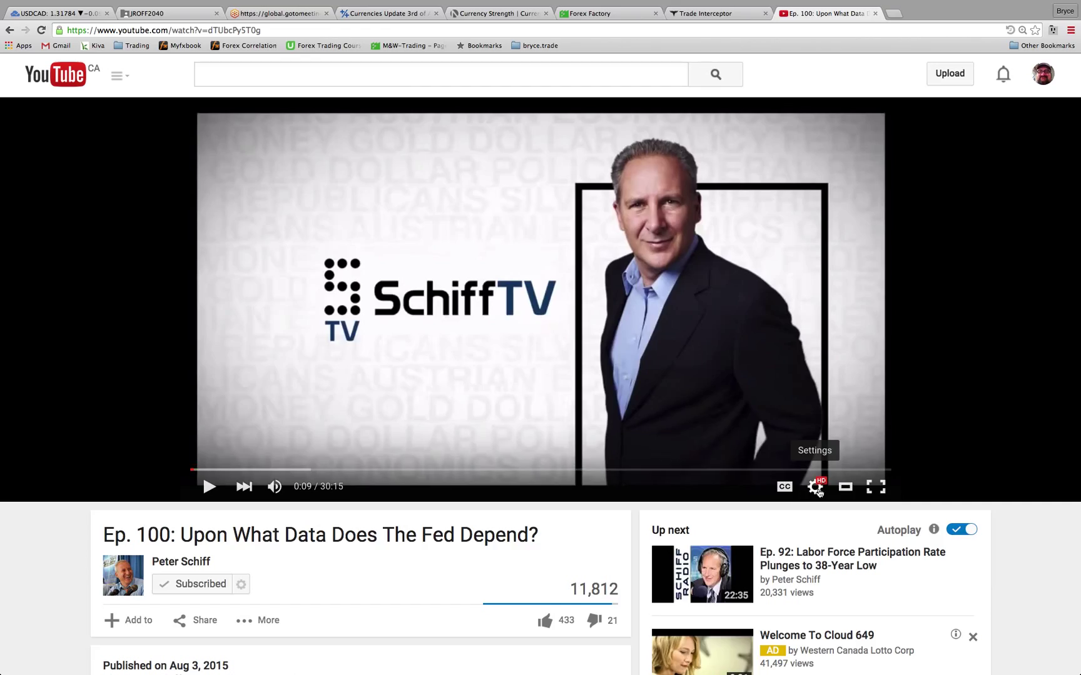
Check the playback quality options of the open YouTube video and close its settings
{"action": "left_click", "coordinate": [815, 488]}
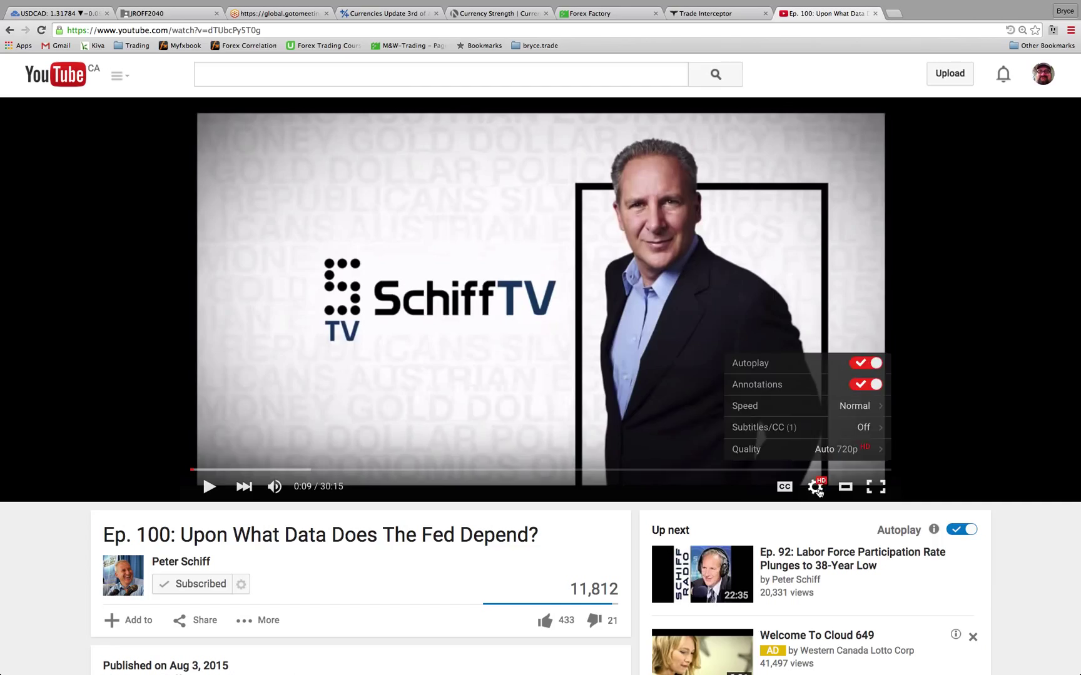
{"action": "left_click", "coordinate": [861, 450]}
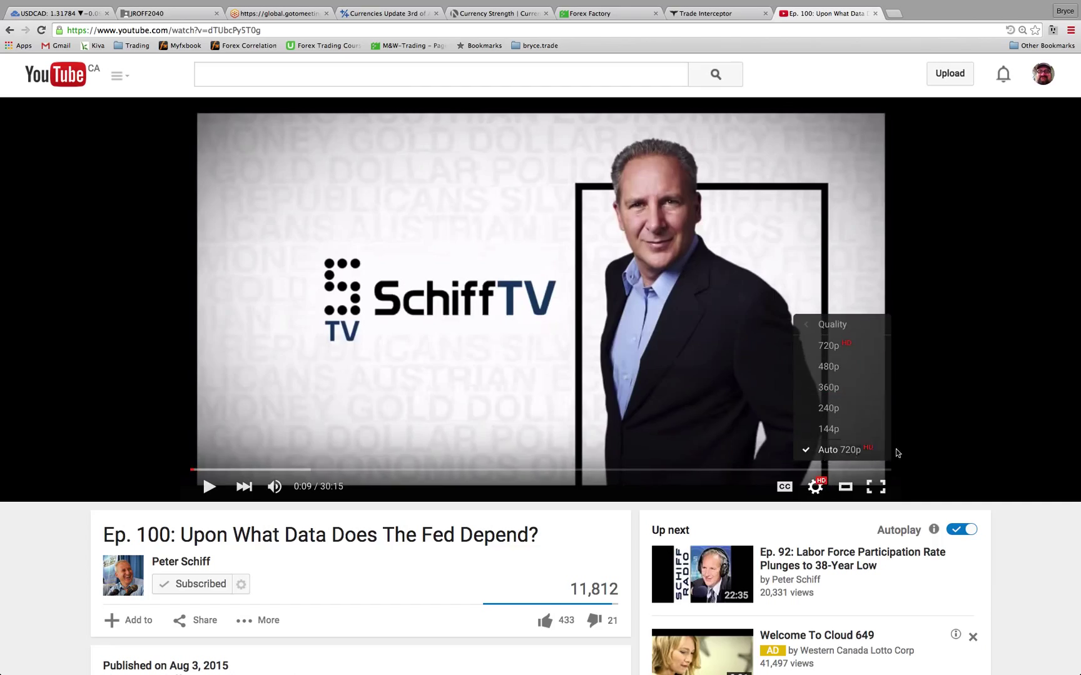
{"action": "left_click", "coordinate": [814, 487]}
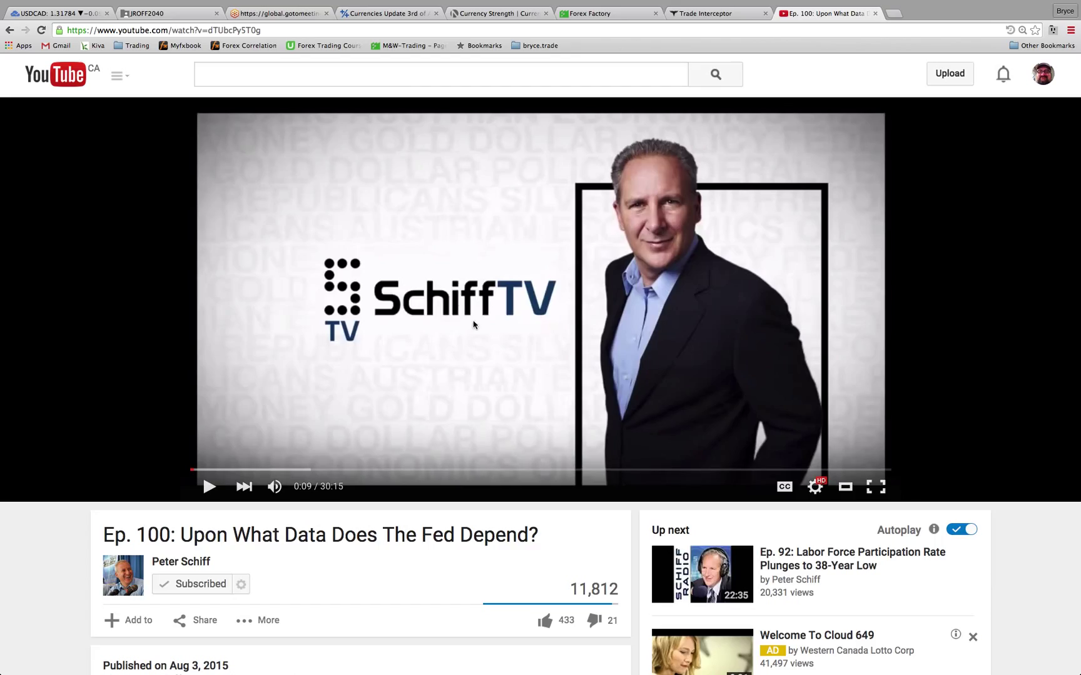
Look over the home page of the Trade Interceptor website, including the section on why technology makes the difference
{"action": "left_click", "coordinate": [725, 17]}
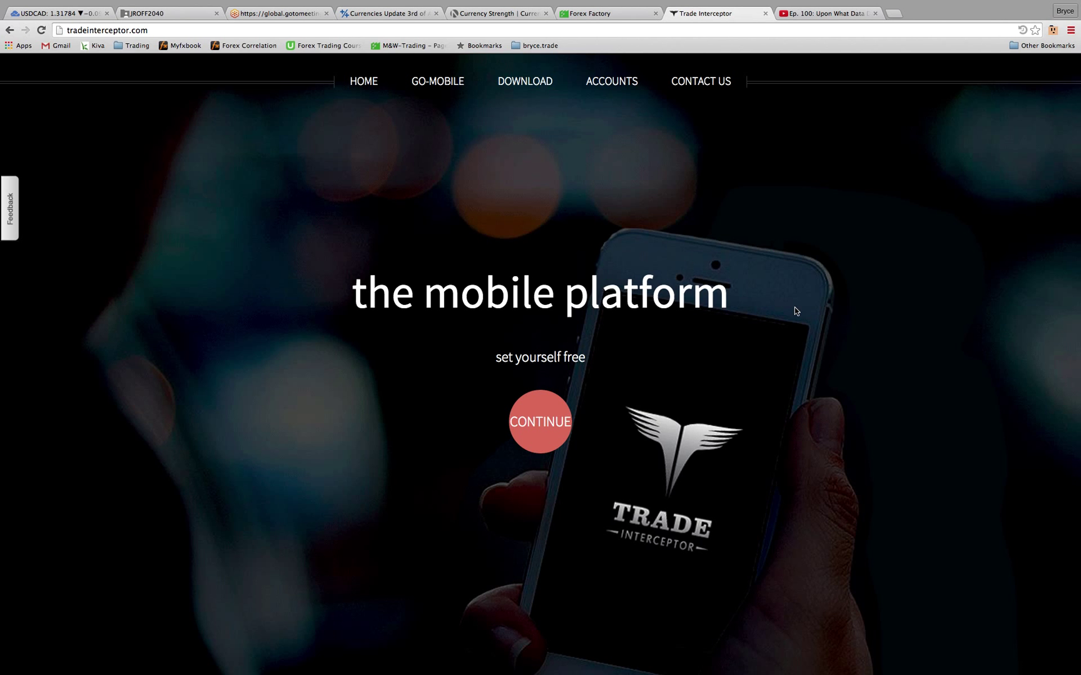
{"action": "scroll", "coordinate": [794, 315], "scroll_direction": "down", "scroll_amount": 5}
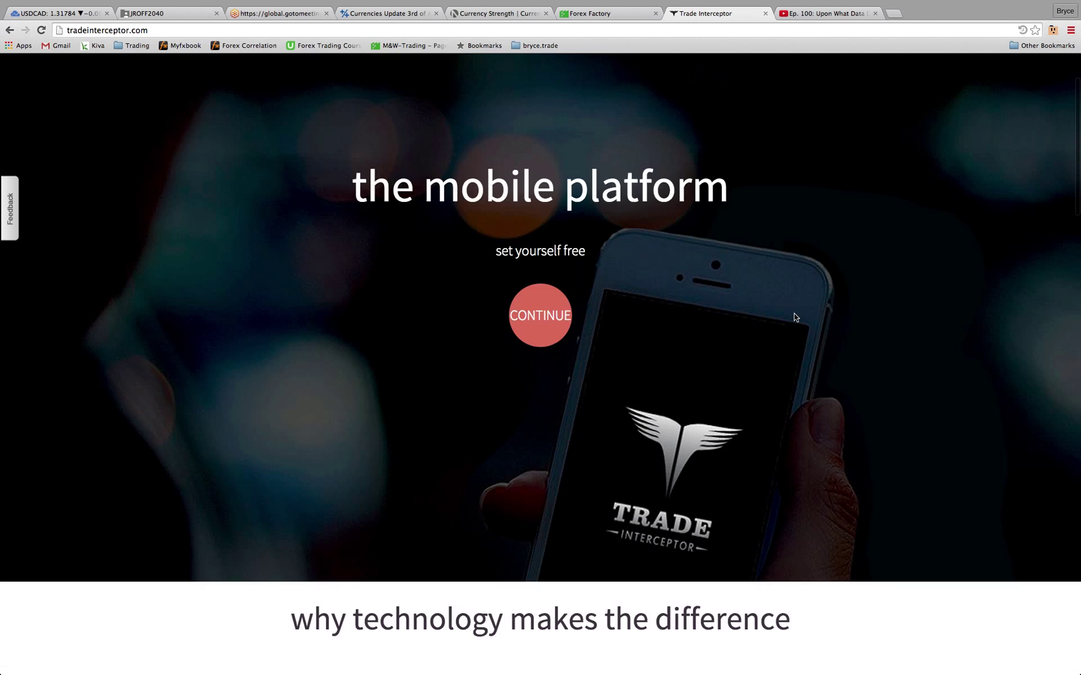
{"action": "scroll", "coordinate": [794, 318], "scroll_direction": "down", "scroll_amount": 3}
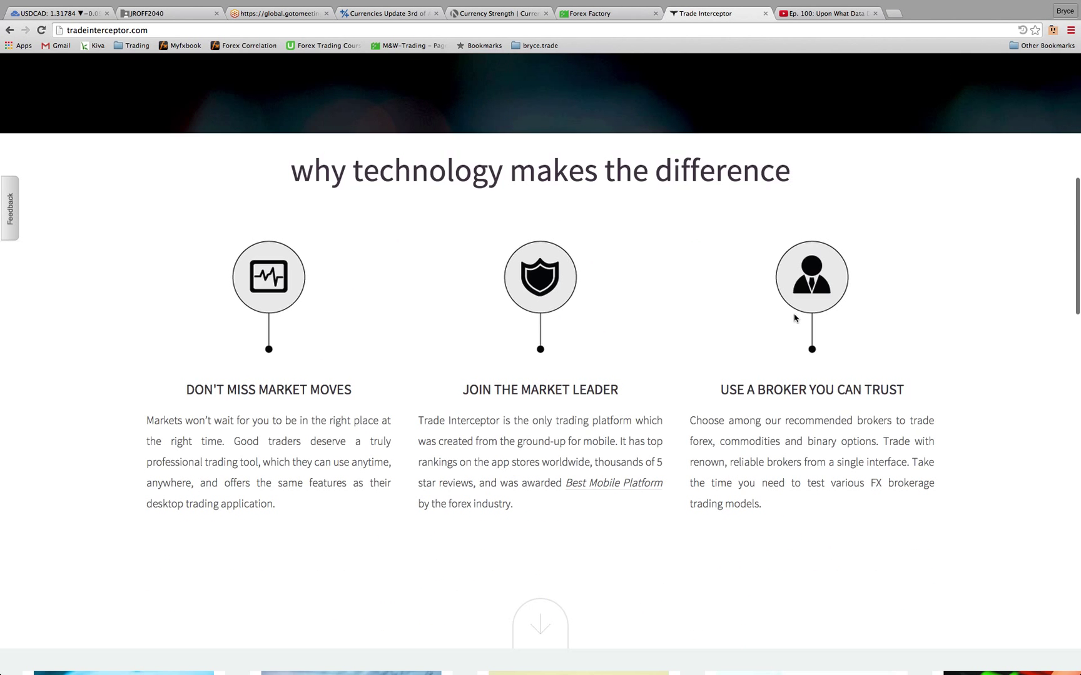
{"action": "scroll", "coordinate": [793, 316], "scroll_direction": "down", "scroll_amount": 5}
{"action": "scroll", "coordinate": [794, 316], "scroll_direction": "up", "scroll_amount": 12}
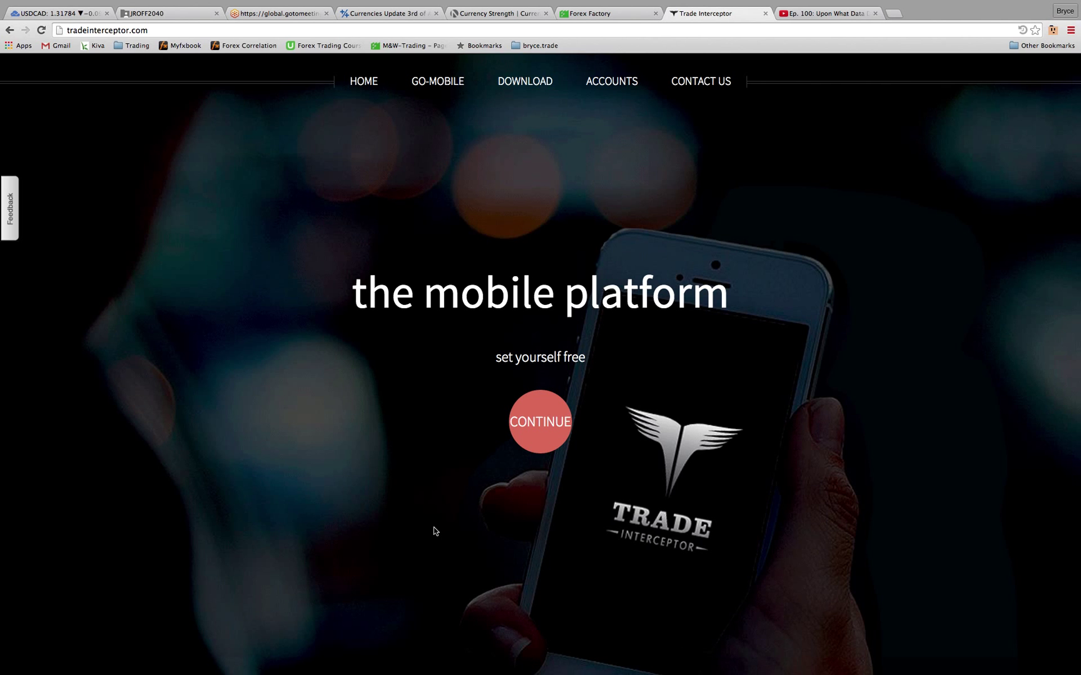
Switch to the full-screen Trade Interceptor desktop application
{"action": "key", "text": "ctrl+Up"}
{"action": "mouse_move", "coordinate": [704, 63]}
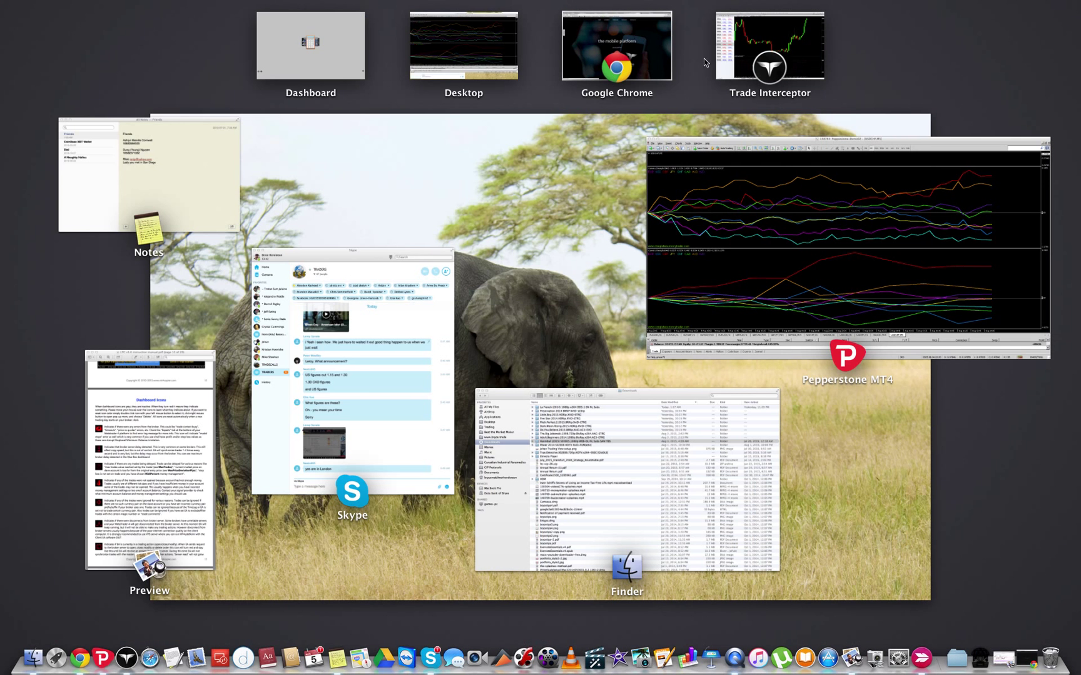
{"action": "left_click", "coordinate": [757, 59]}
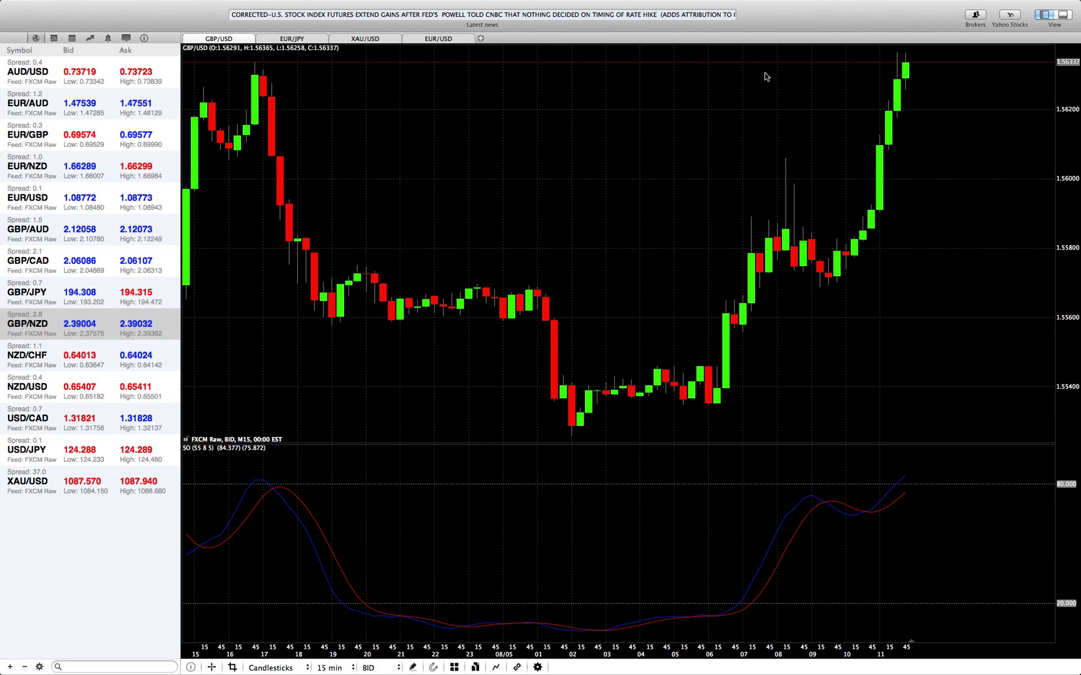
View the version information, support contacts, alarms and currency quotes in turn, ending on the active alarms list
{"action": "mouse_move", "coordinate": [794, 4]}
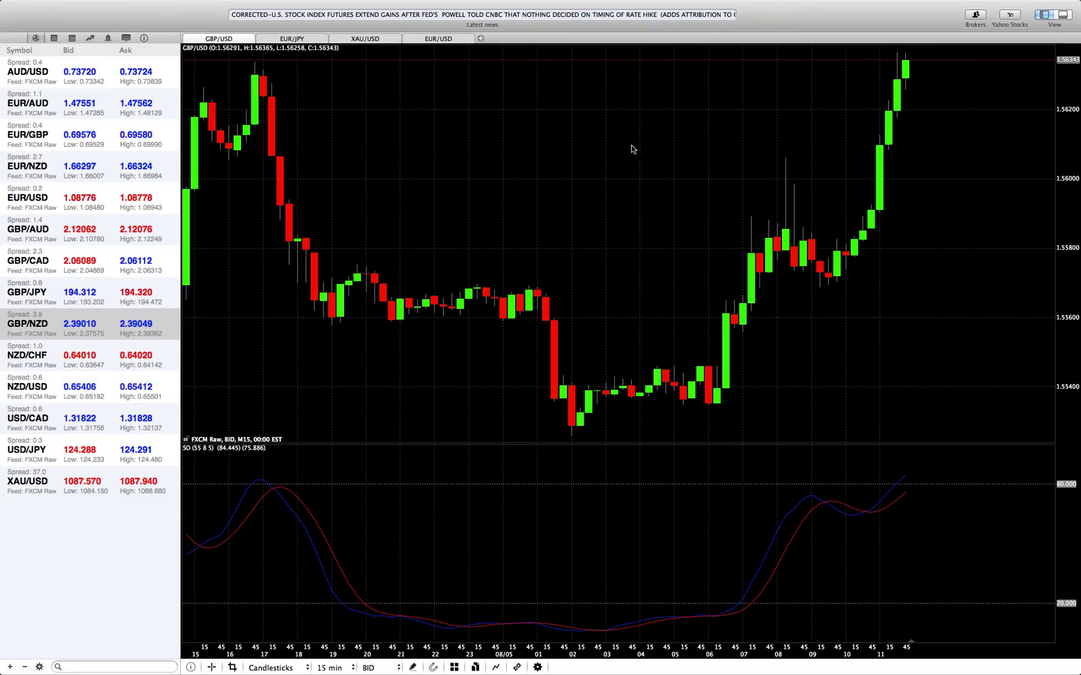
{"action": "left_click", "coordinate": [145, 38]}
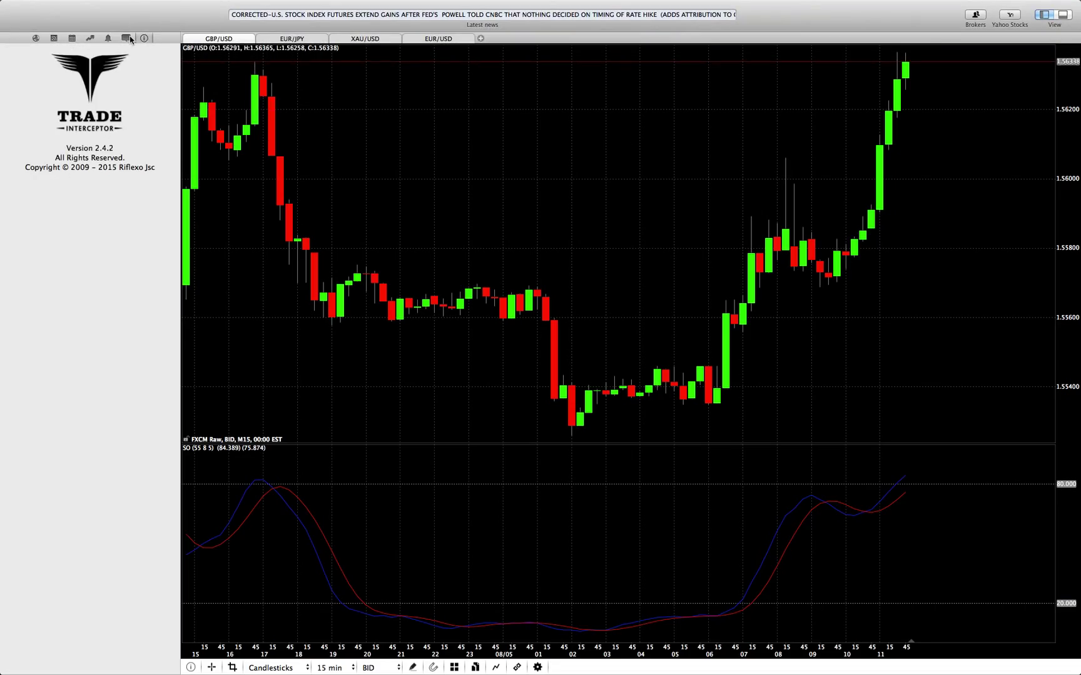
{"action": "left_click", "coordinate": [129, 39]}
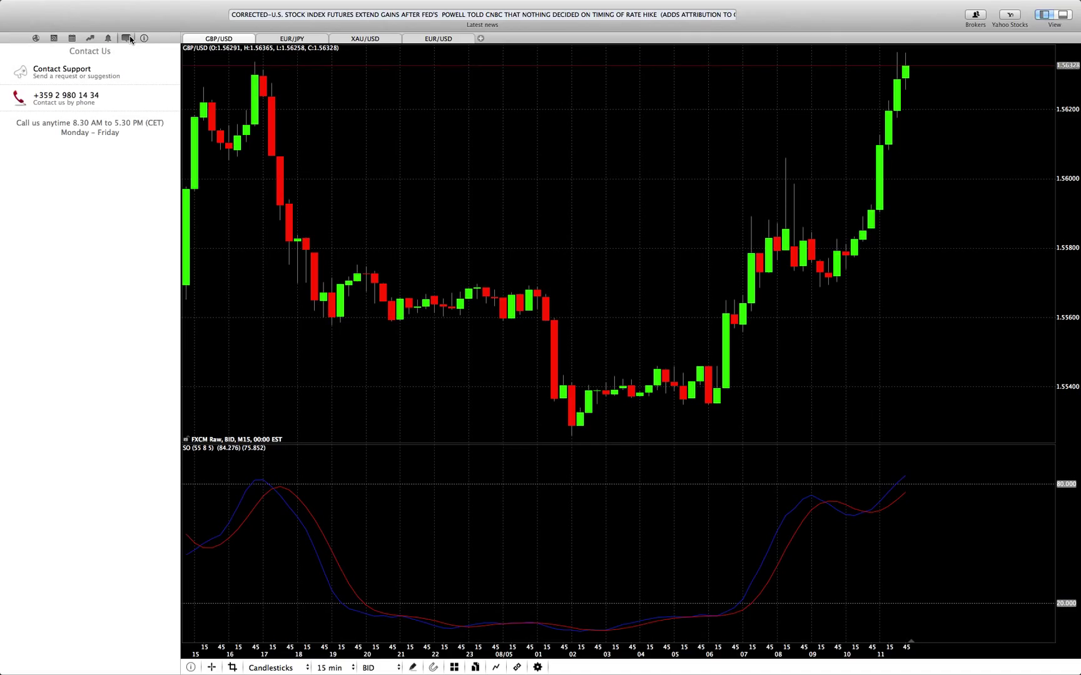
{"action": "left_click", "coordinate": [107, 37]}
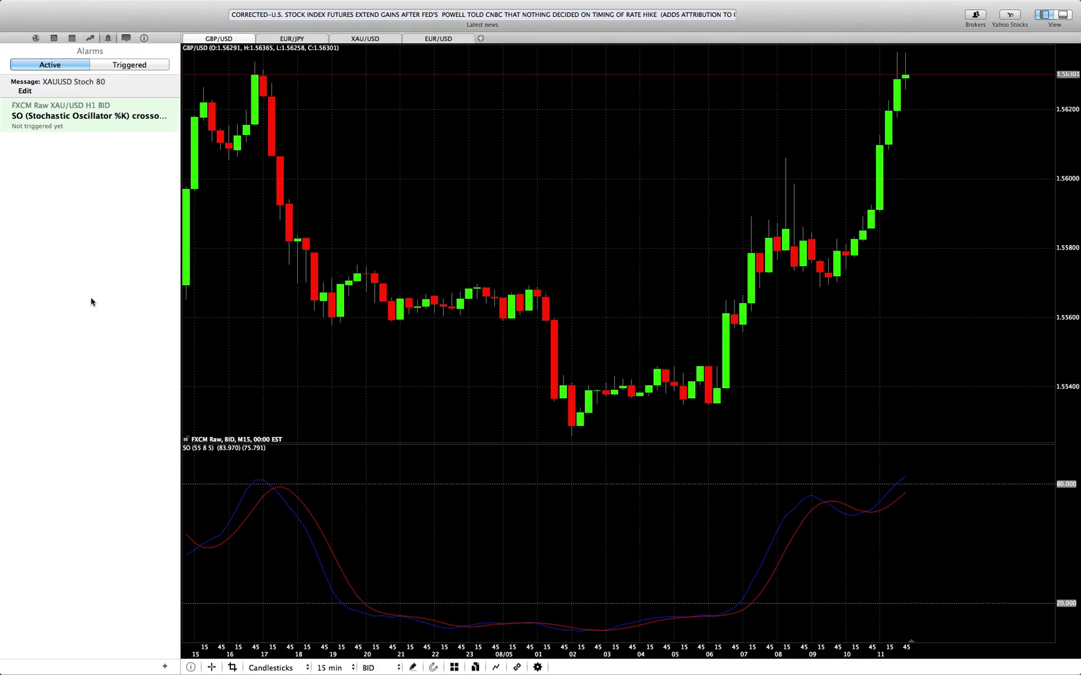
{"action": "left_click", "coordinate": [37, 38]}
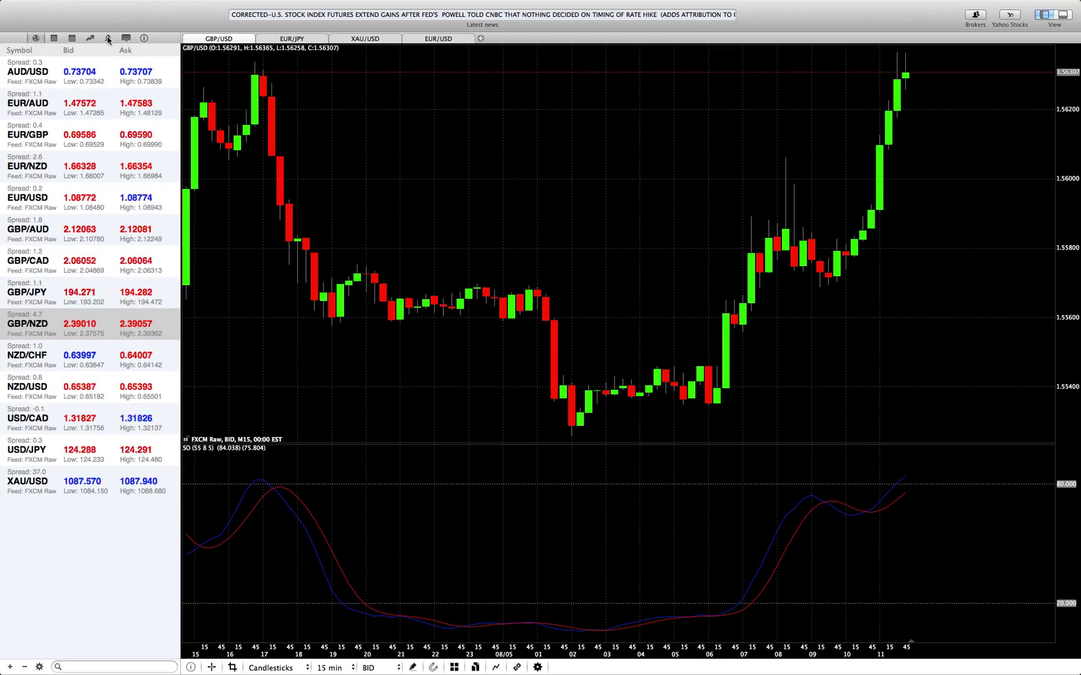
{"action": "left_click", "coordinate": [107, 39]}
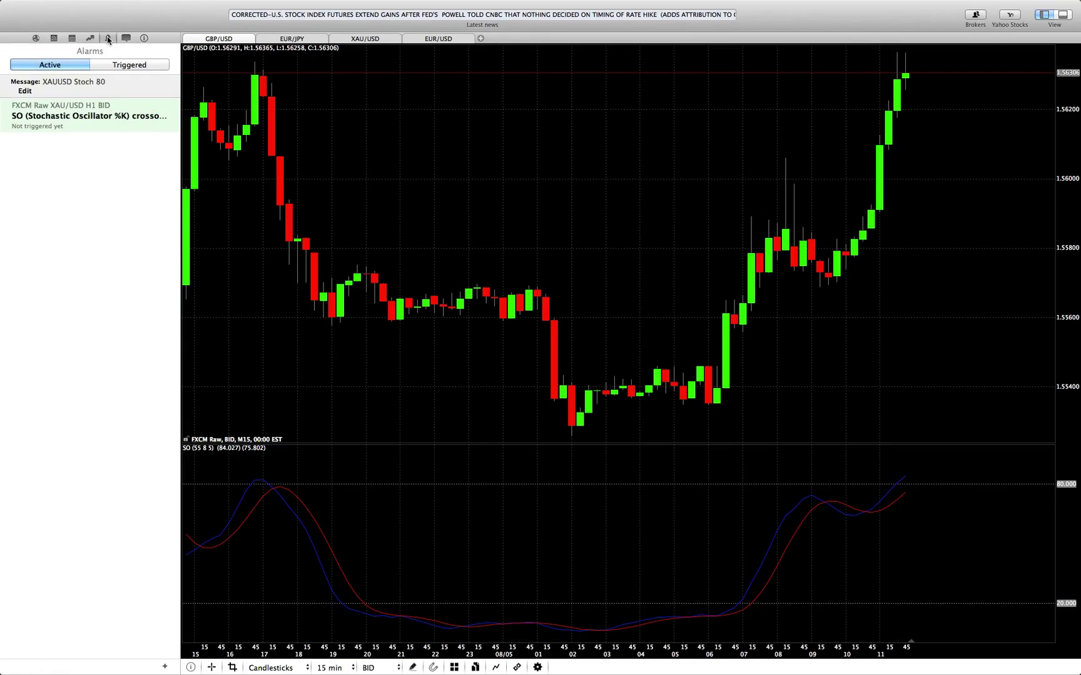
Show the GBP/USD chart's settings and close them again
{"action": "left_click", "coordinate": [538, 668]}
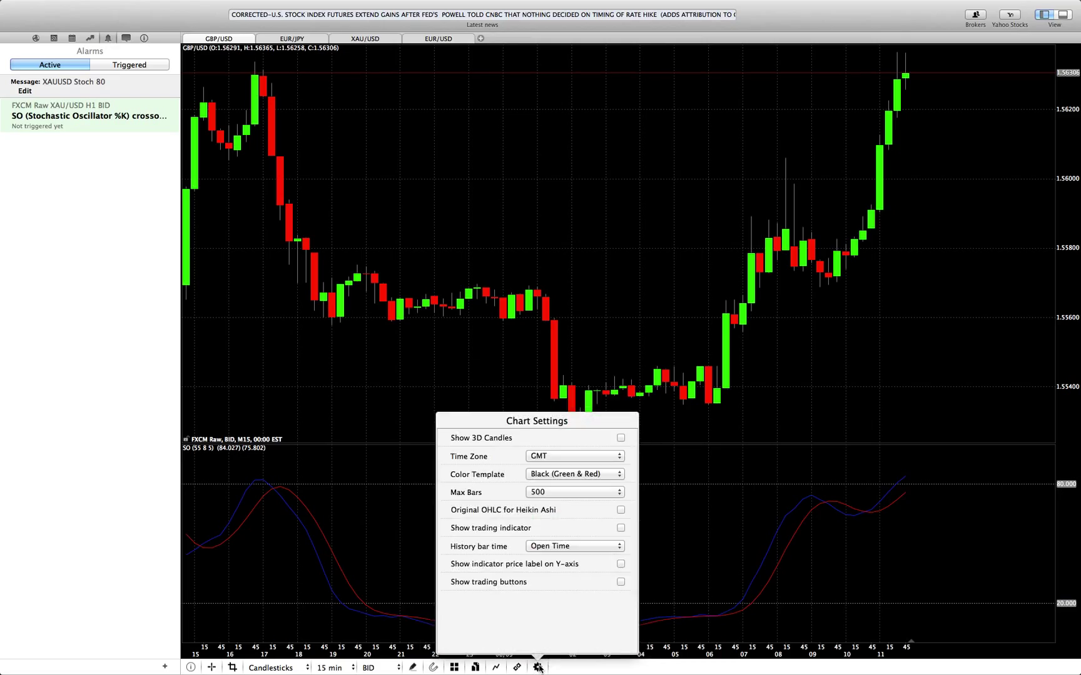
{"action": "left_click", "coordinate": [538, 667]}
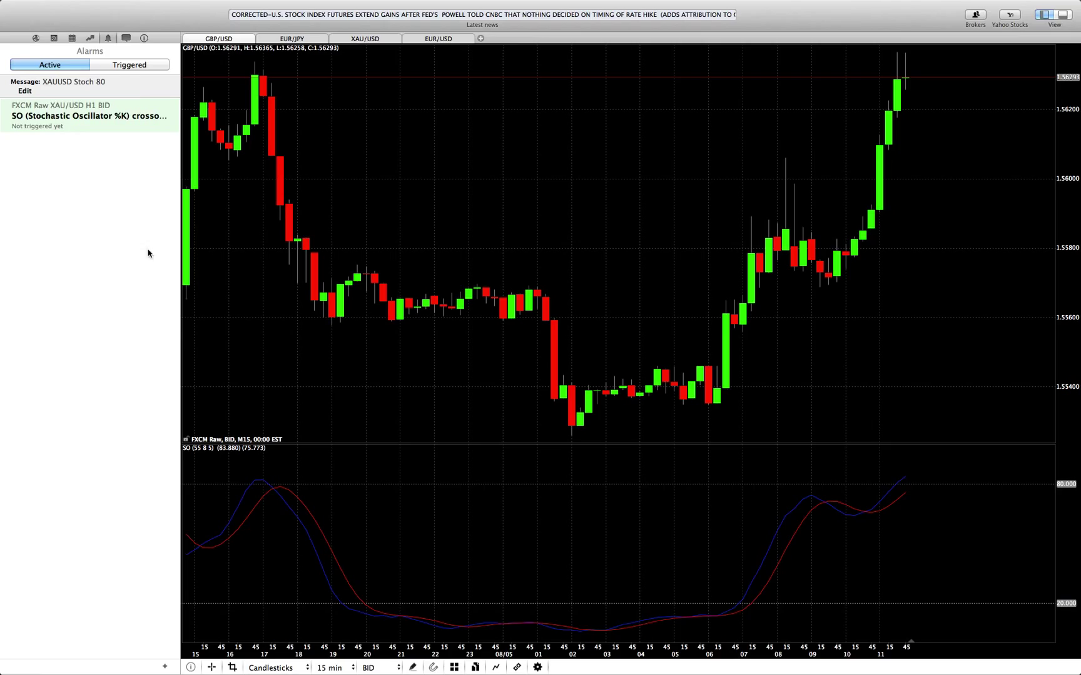
Return to the quotes list and browse the FXCM Raw instruments that can be added to it
{"action": "left_click", "coordinate": [38, 39]}
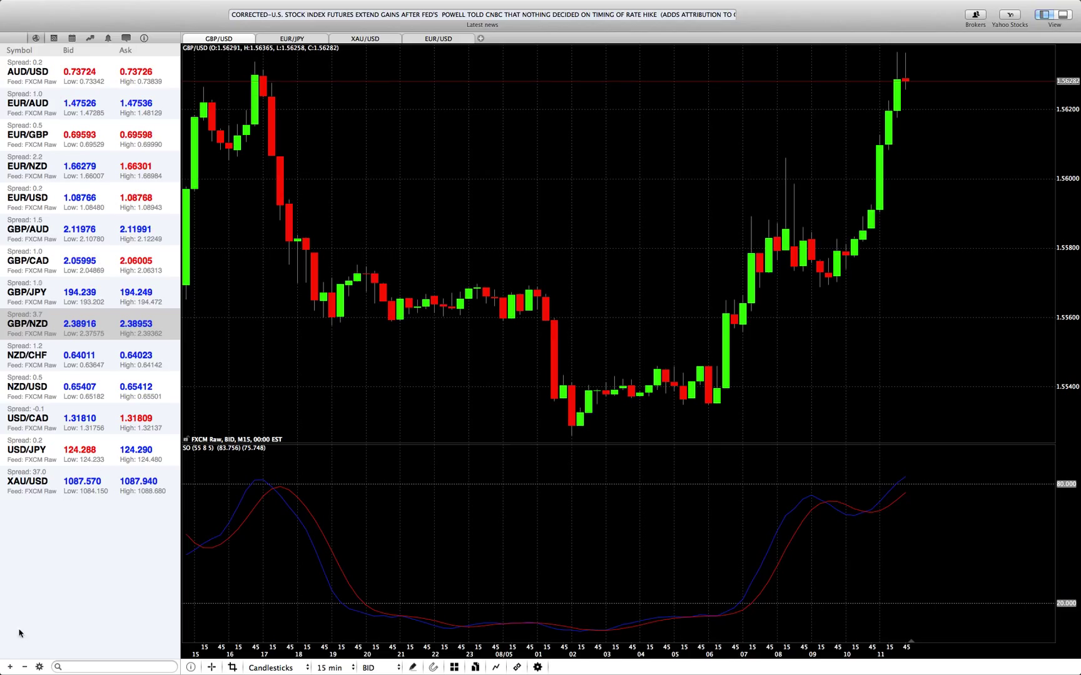
{"action": "left_click", "coordinate": [11, 668]}
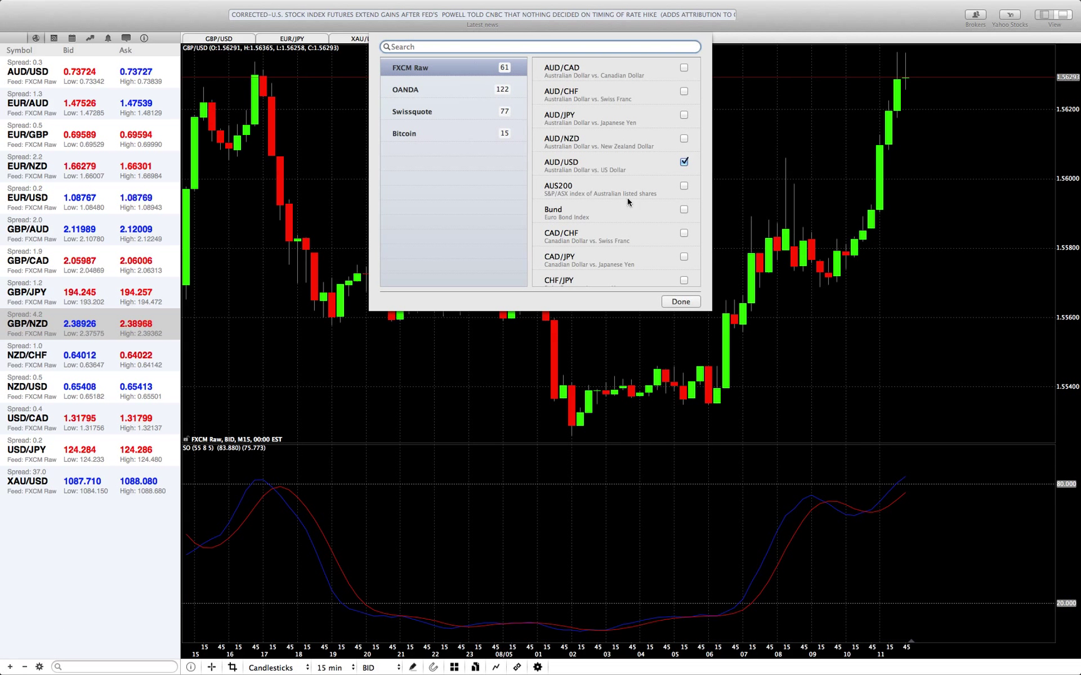
{"action": "left_click", "coordinate": [432, 80]}
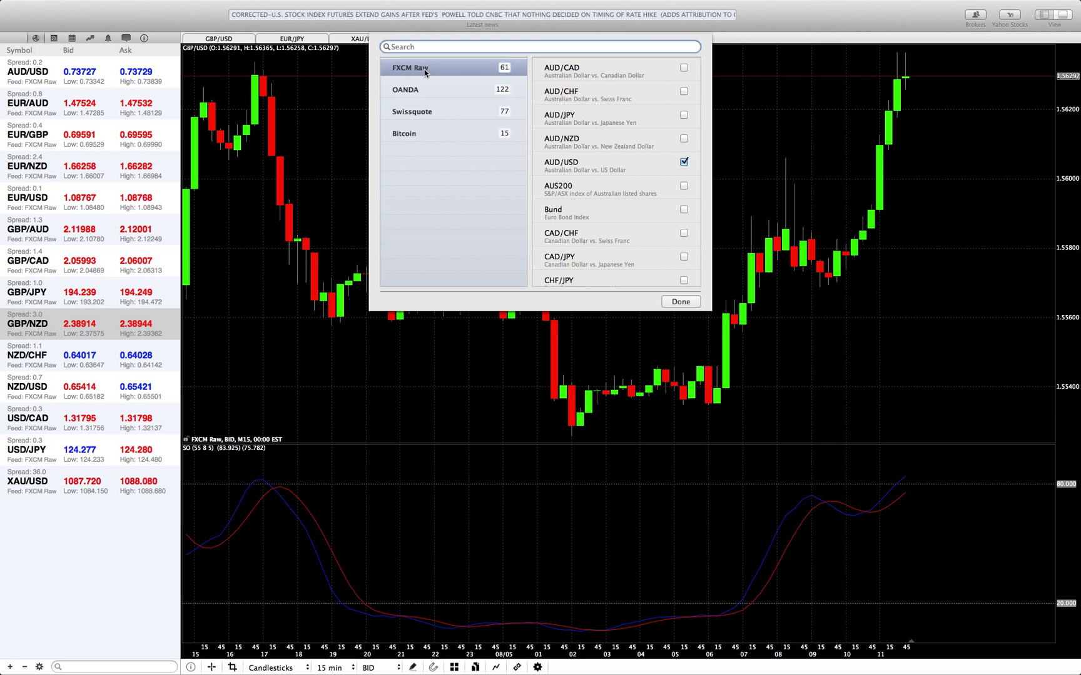
{"action": "scroll", "coordinate": [603, 198], "scroll_direction": "down", "scroll_amount": 3}
{"action": "scroll", "coordinate": [616, 187], "scroll_direction": "up", "scroll_amount": 1}
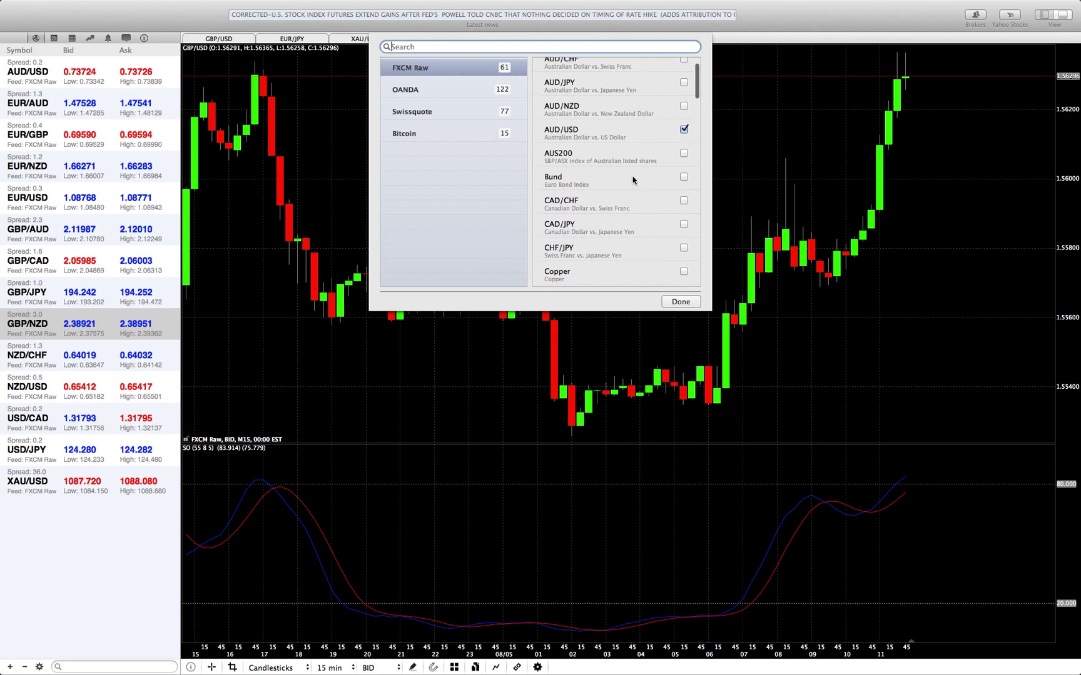
{"action": "scroll", "coordinate": [635, 220], "scroll_direction": "down", "scroll_amount": 5}
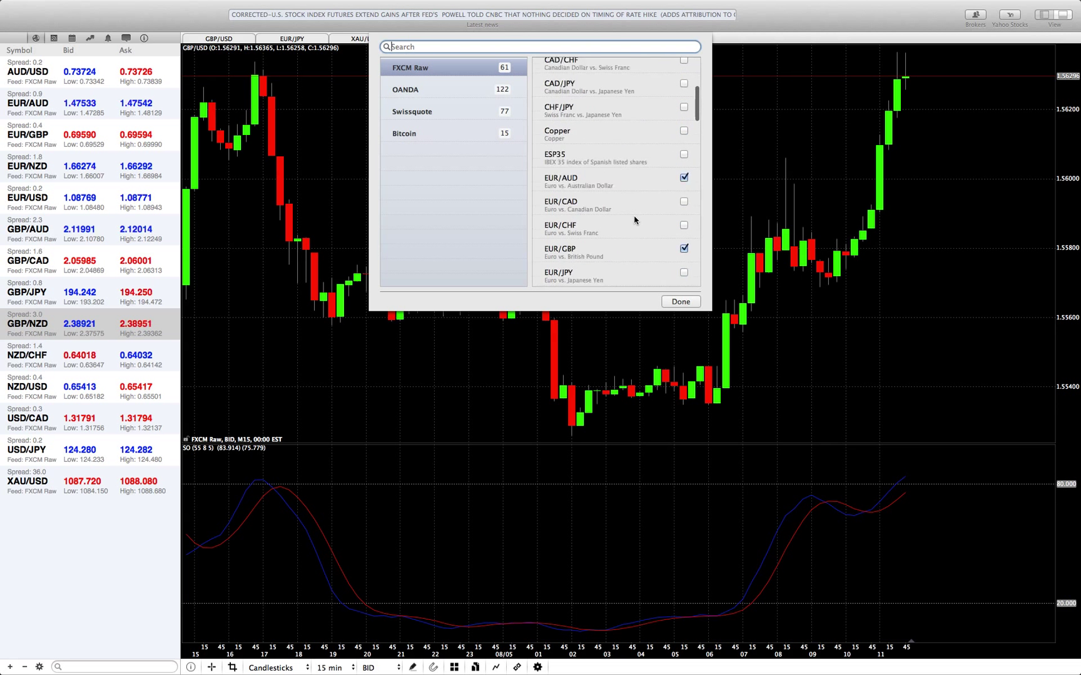
{"action": "left_click", "coordinate": [690, 303]}
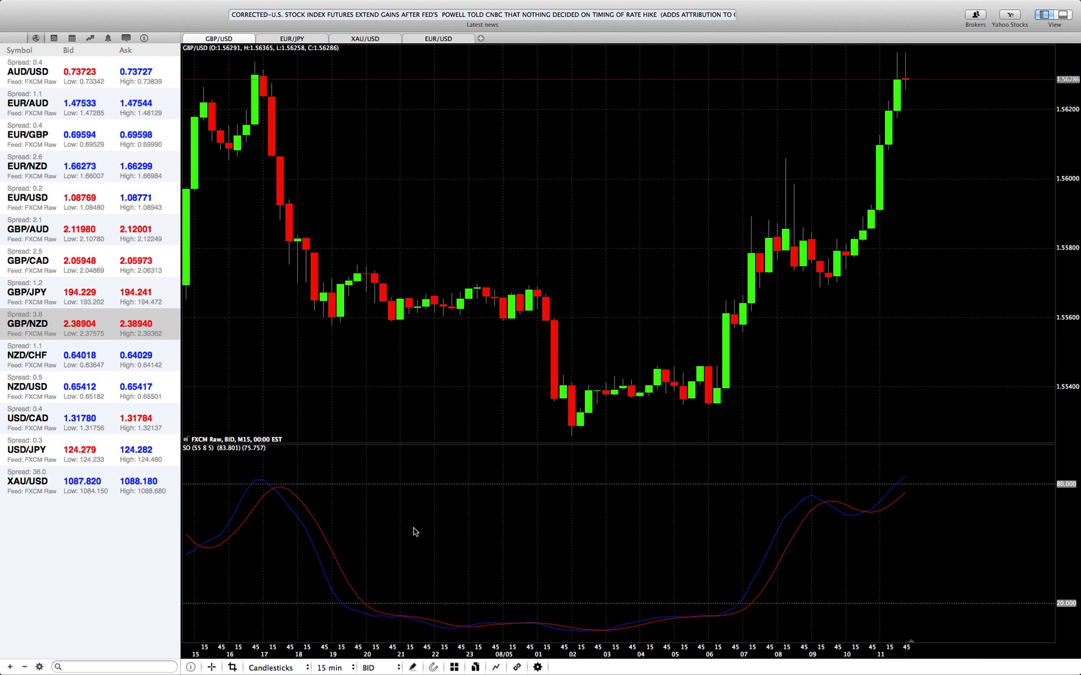
View the list of chart drawing tools and close it
{"action": "left_click", "coordinate": [414, 668]}
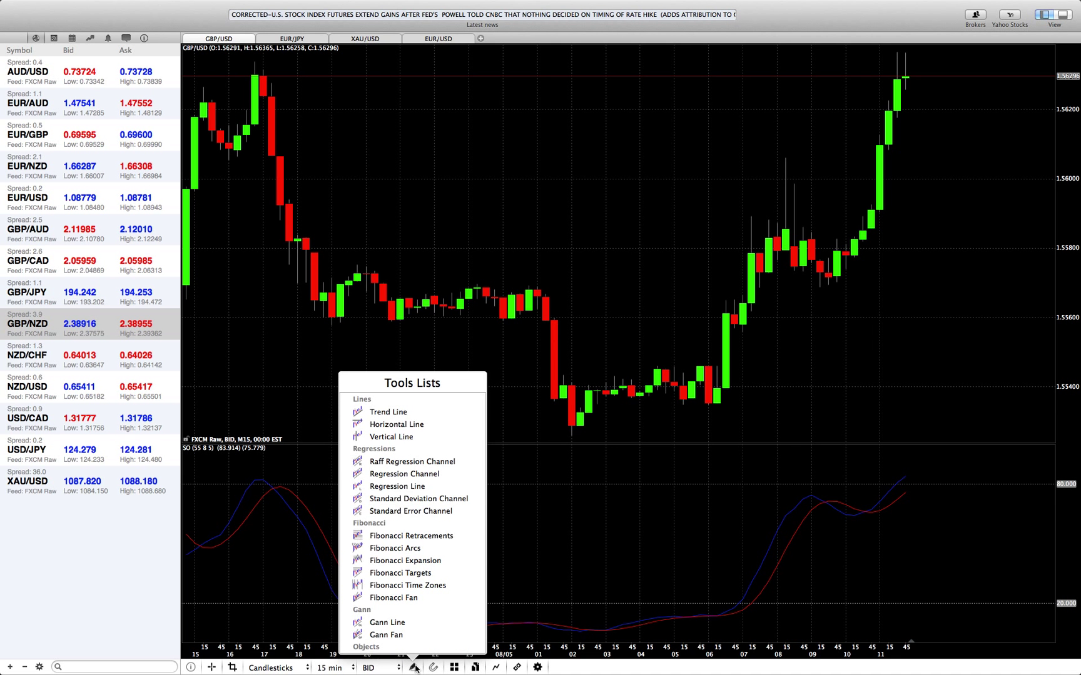
{"action": "left_click", "coordinate": [415, 668]}
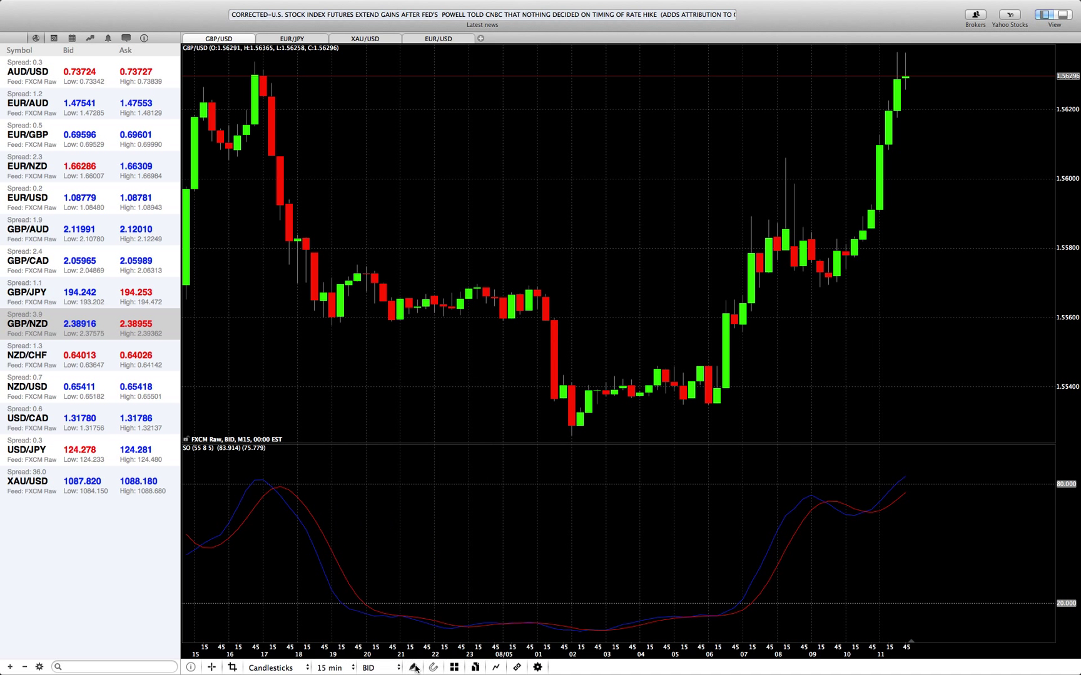
{"action": "left_click", "coordinate": [496, 668]}
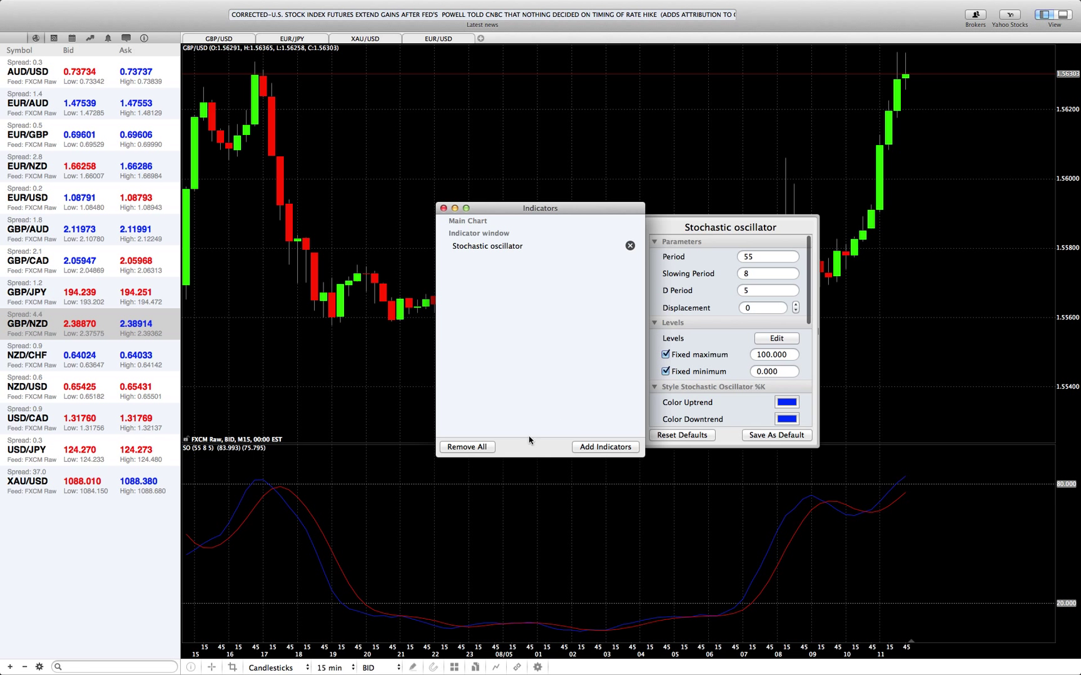
{"action": "left_click", "coordinate": [595, 447]}
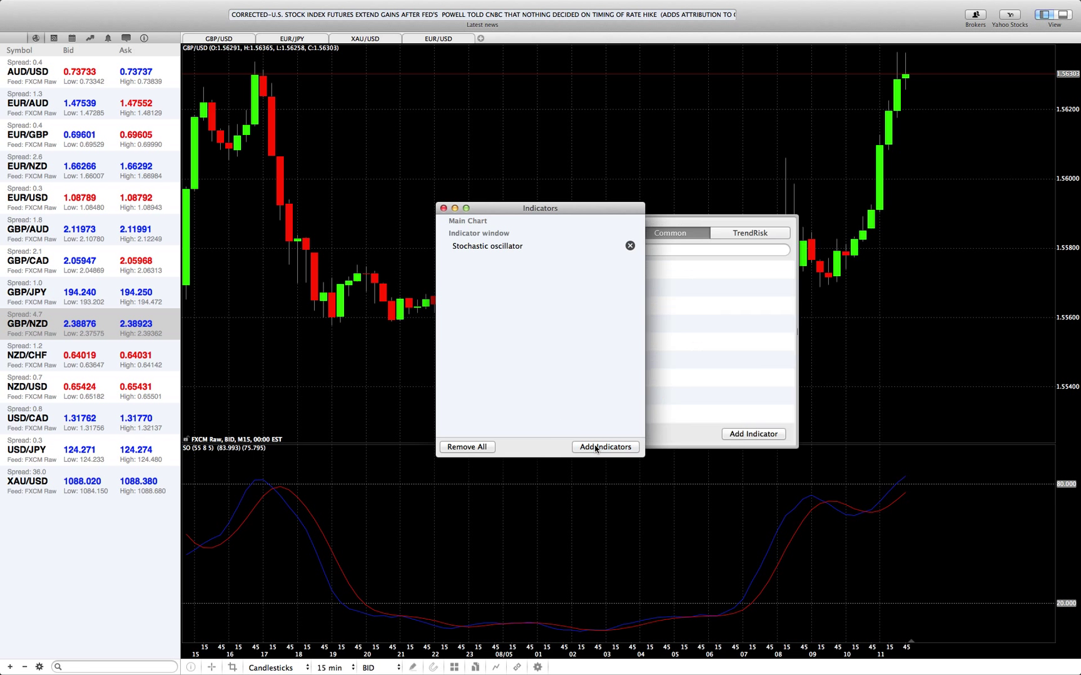
{"action": "left_click", "coordinate": [711, 250]}
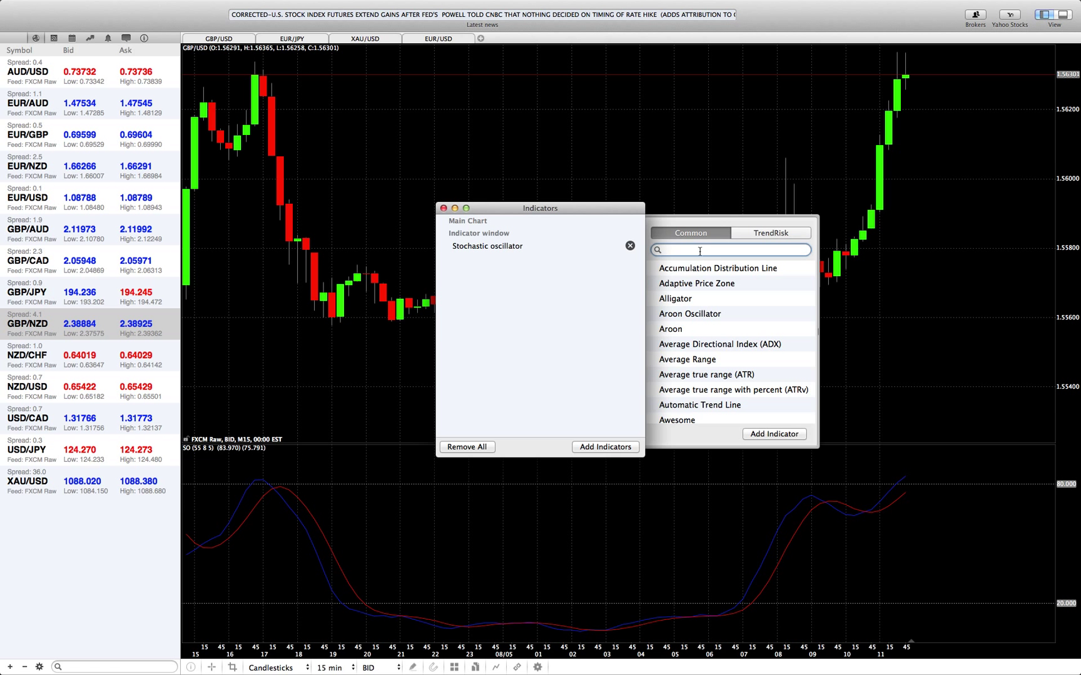
{"action": "type", "text": "sto"}
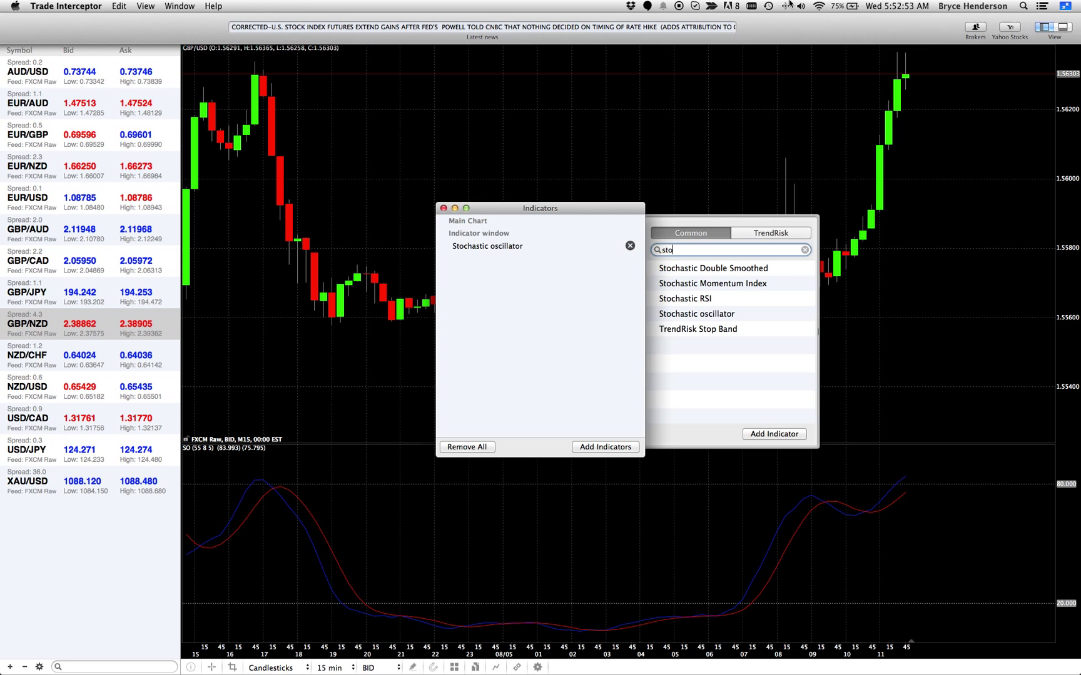
Skip the current Time Machine backup
{"action": "left_click", "coordinate": [768, 6]}
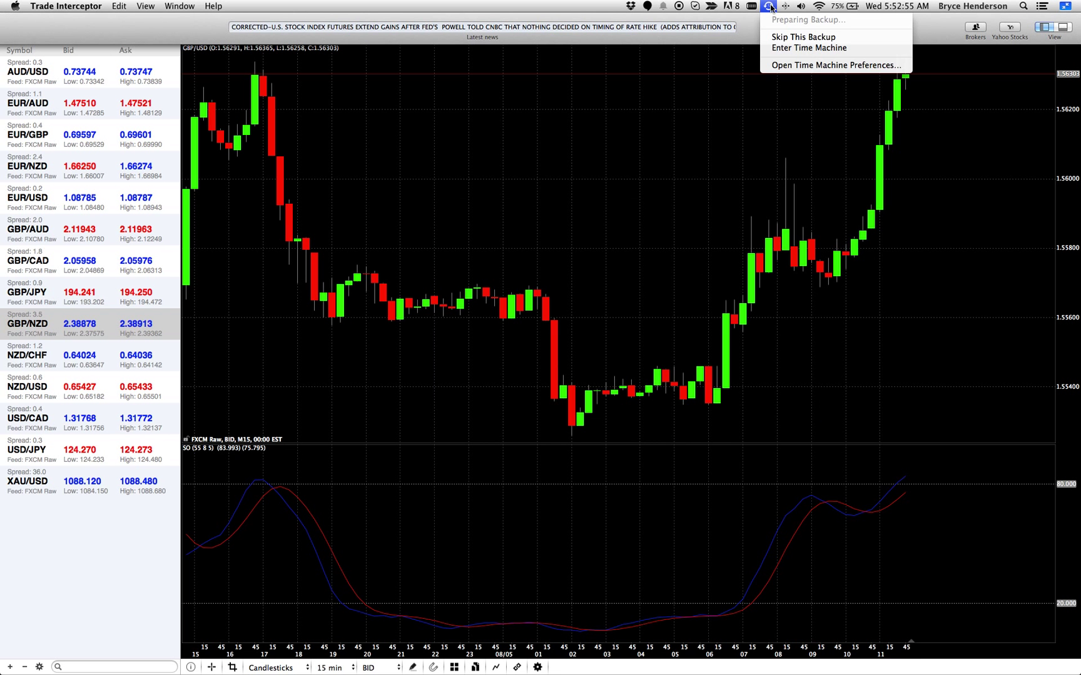
{"action": "left_click", "coordinate": [782, 39]}
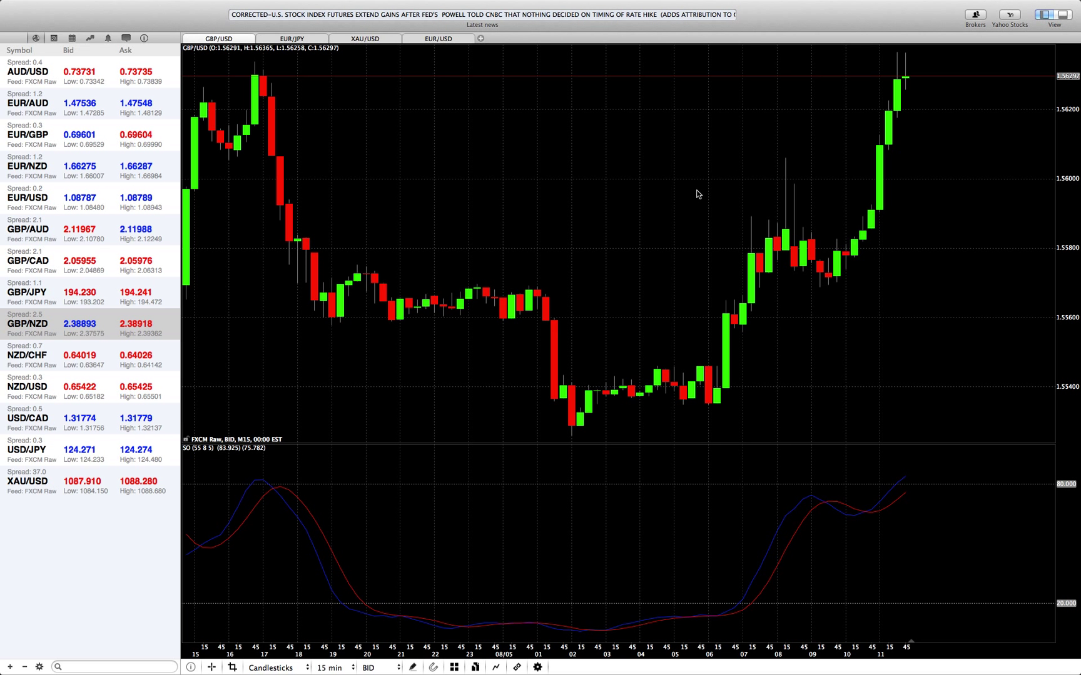
Add a second Stochastic oscillator to the GBP/USD chart and set its D Period to 5
{"action": "left_click", "coordinate": [497, 667]}
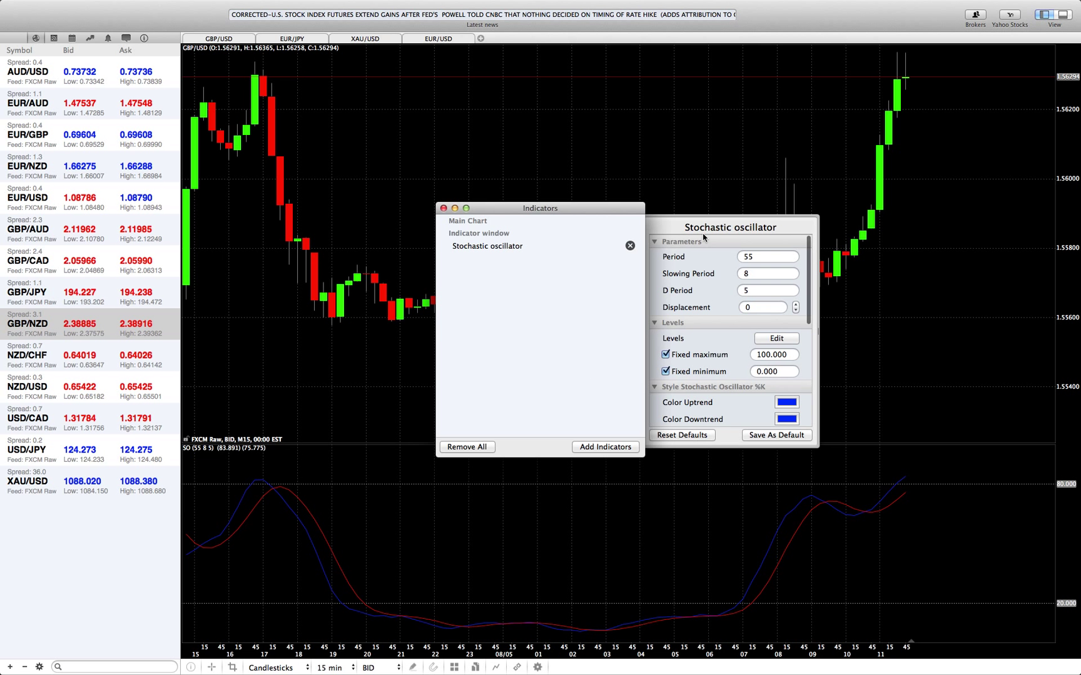
{"action": "left_click", "coordinate": [591, 446]}
{"action": "left_click", "coordinate": [694, 251]}
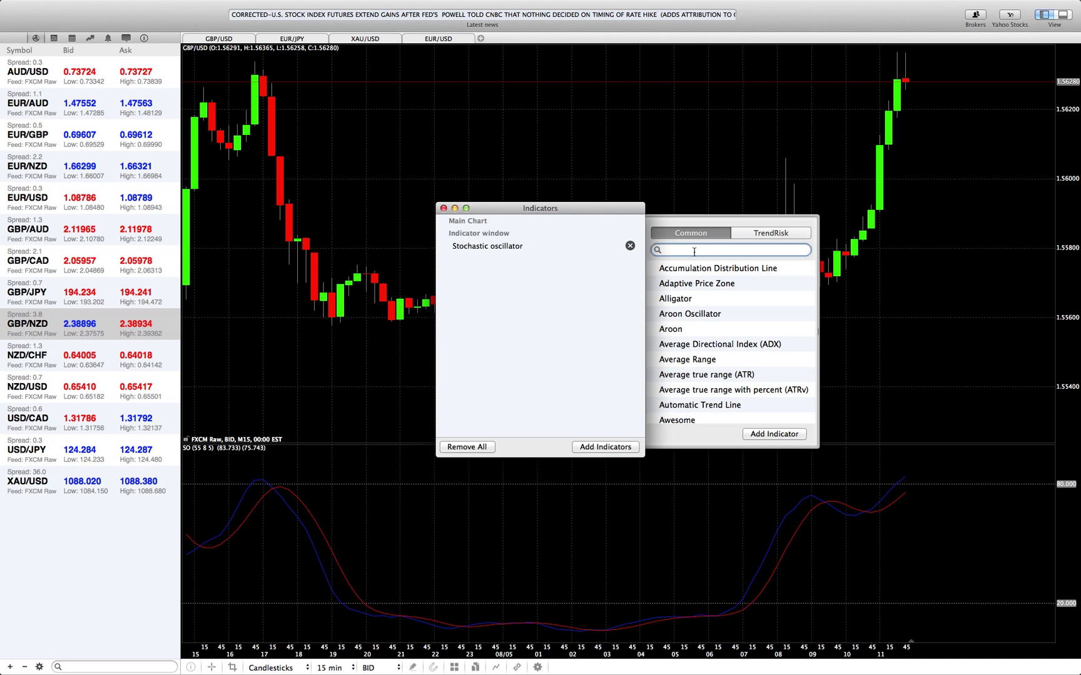
{"action": "type", "text": "sto"}
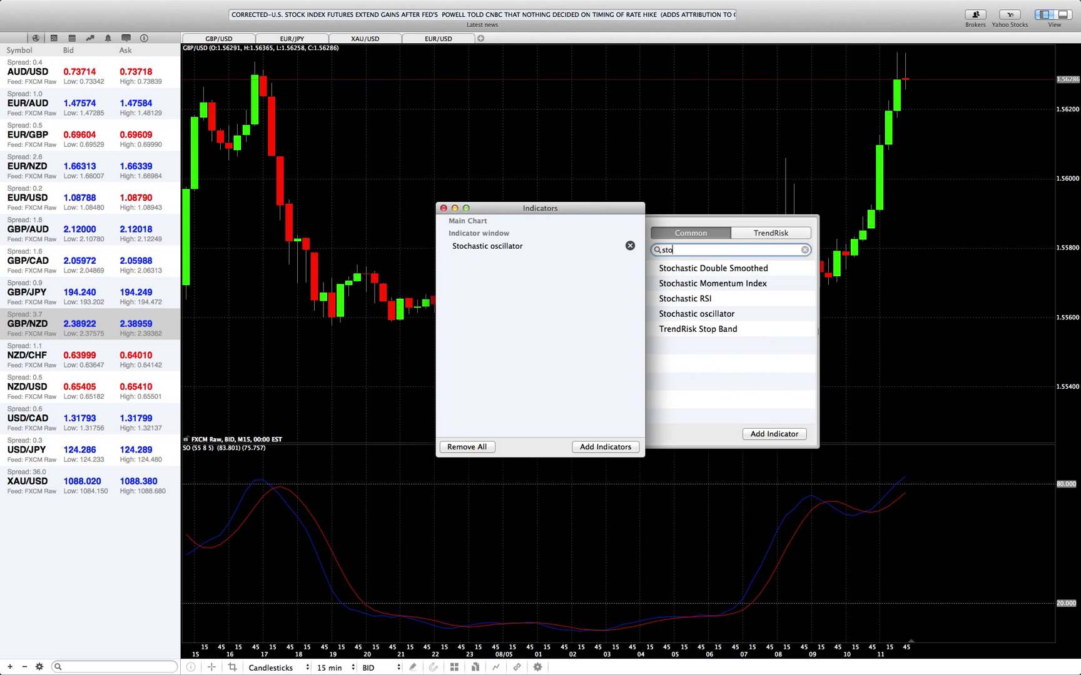
{"action": "left_click", "coordinate": [717, 316]}
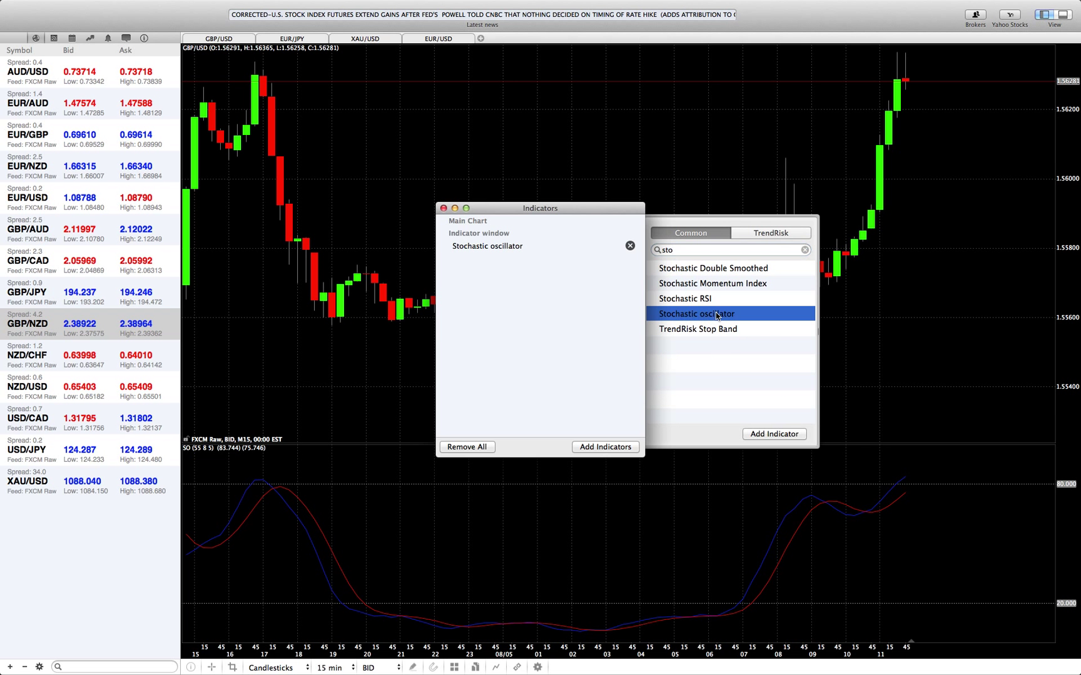
{"action": "left_click", "coordinate": [774, 434]}
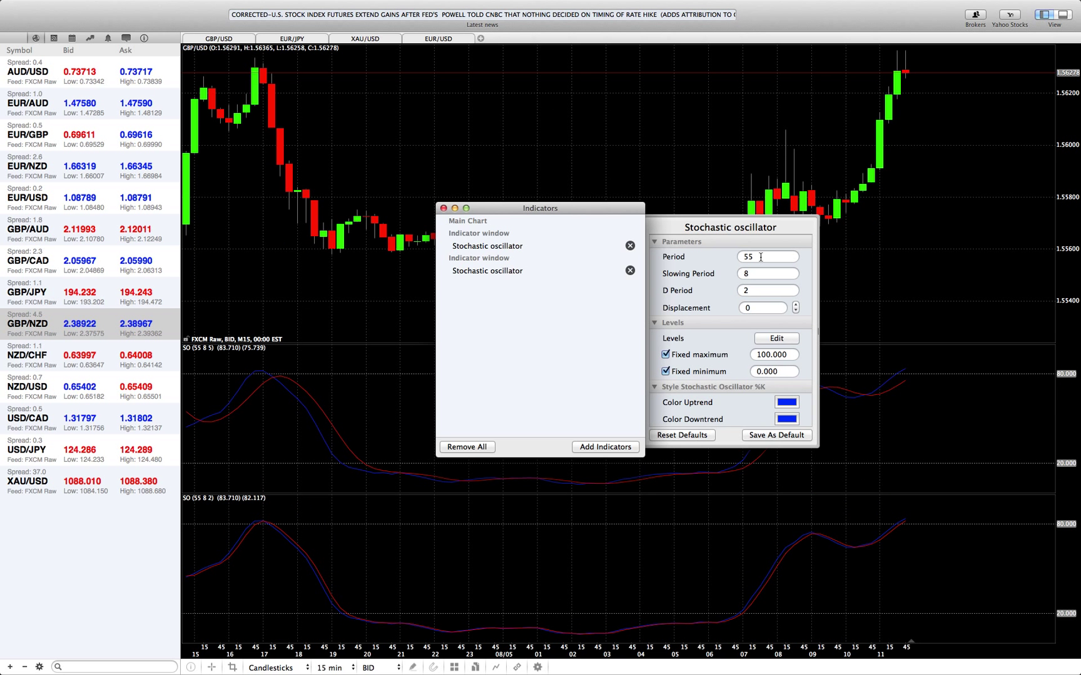
{"action": "double_click", "coordinate": [754, 290]}
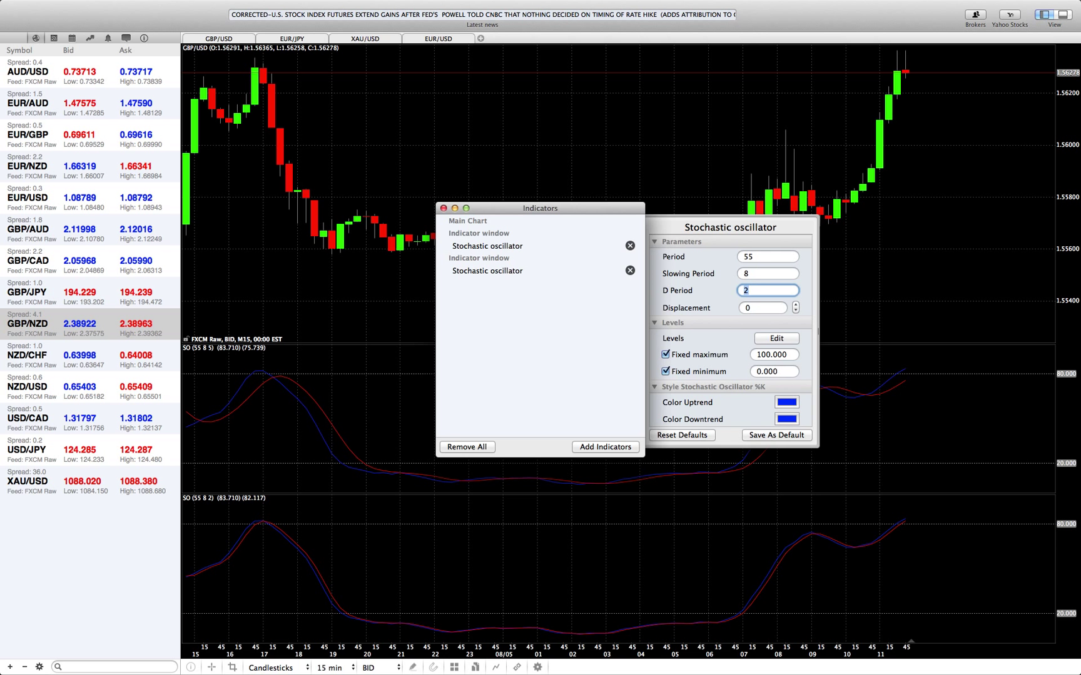
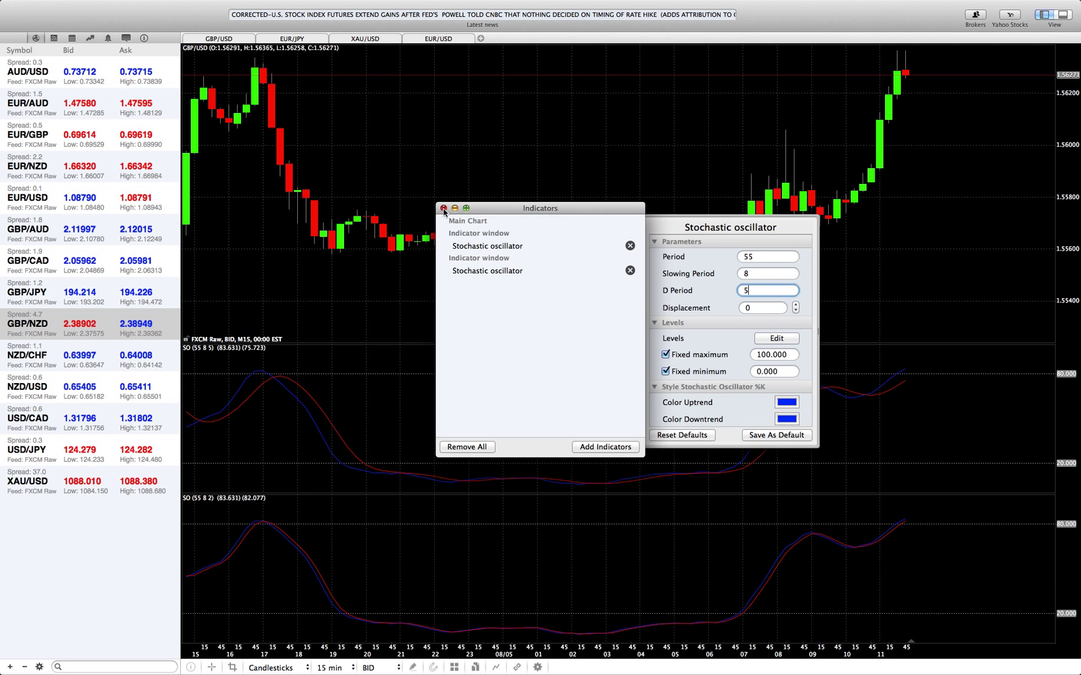
{"action": "left_click", "coordinate": [443, 209]}
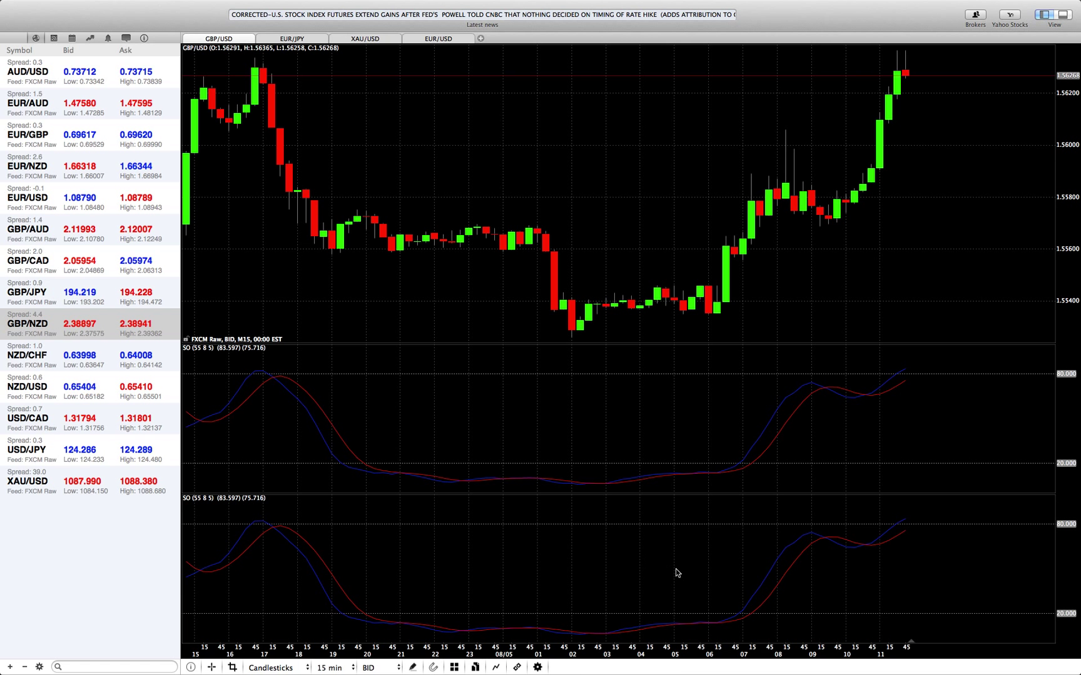
Remove the lower, duplicate Stochastic oscillator window from the GBP/USD chart
{"action": "right_click", "coordinate": [578, 578]}
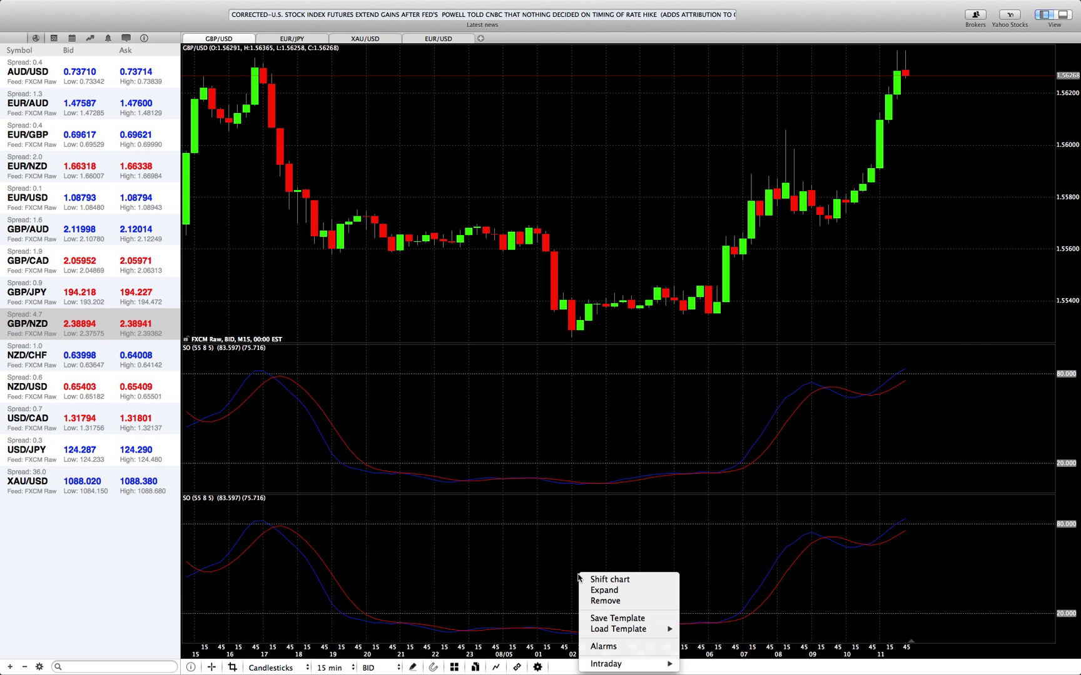
{"action": "left_click", "coordinate": [629, 601]}
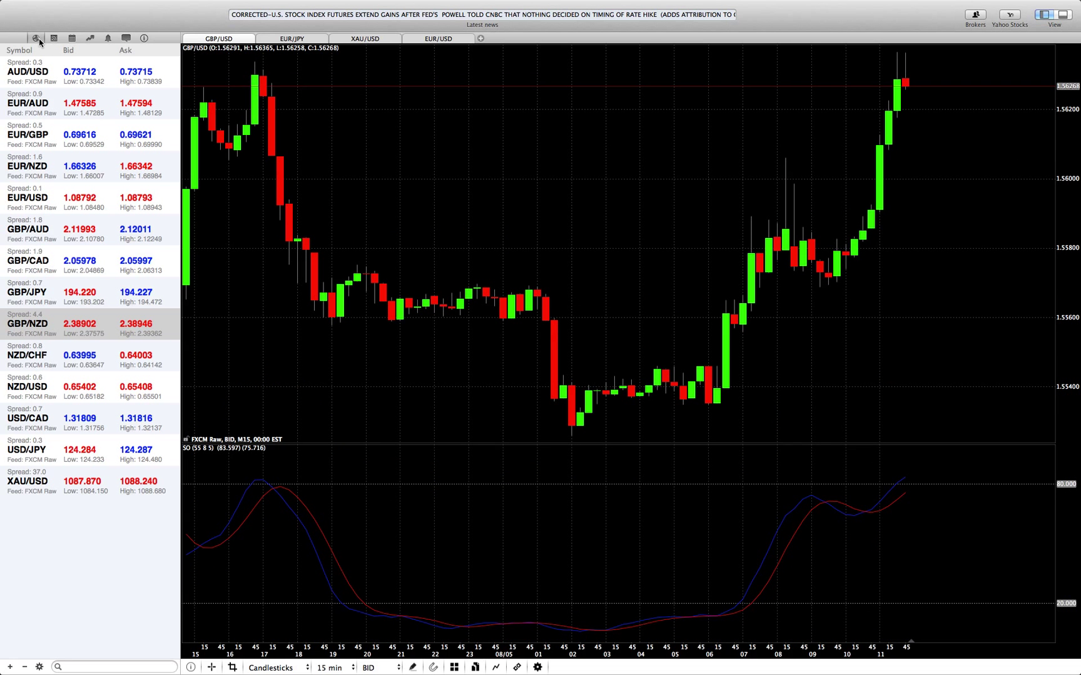
Show the alarms and compare the active list with the triggered list
{"action": "left_click", "coordinate": [108, 38]}
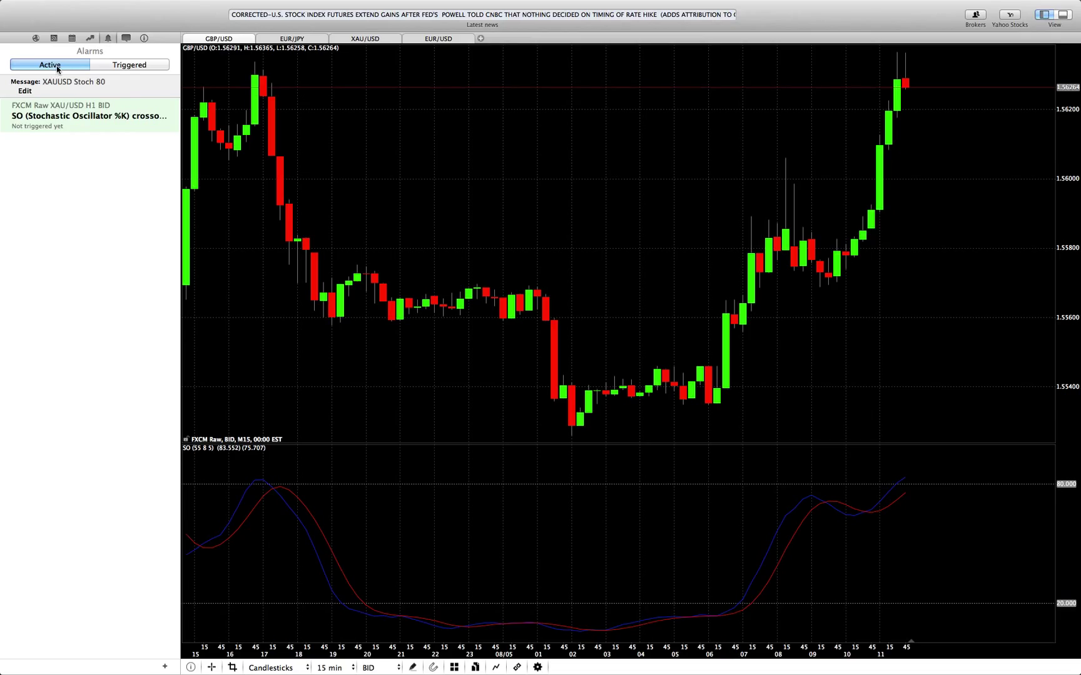
{"action": "left_click", "coordinate": [113, 67]}
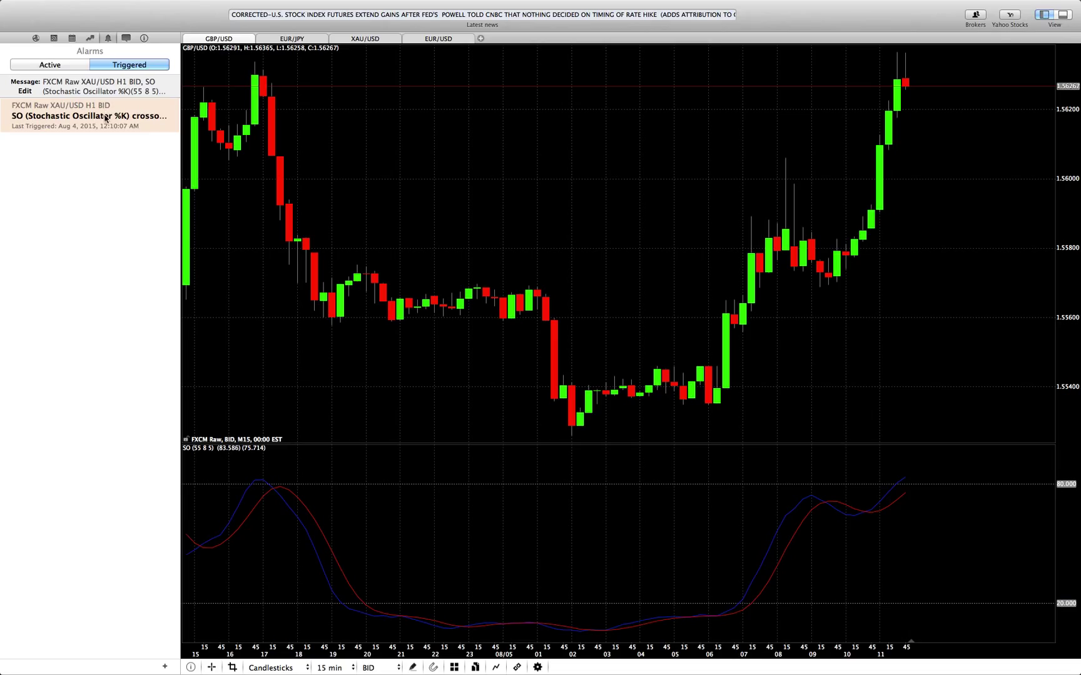
{"action": "left_click", "coordinate": [76, 67]}
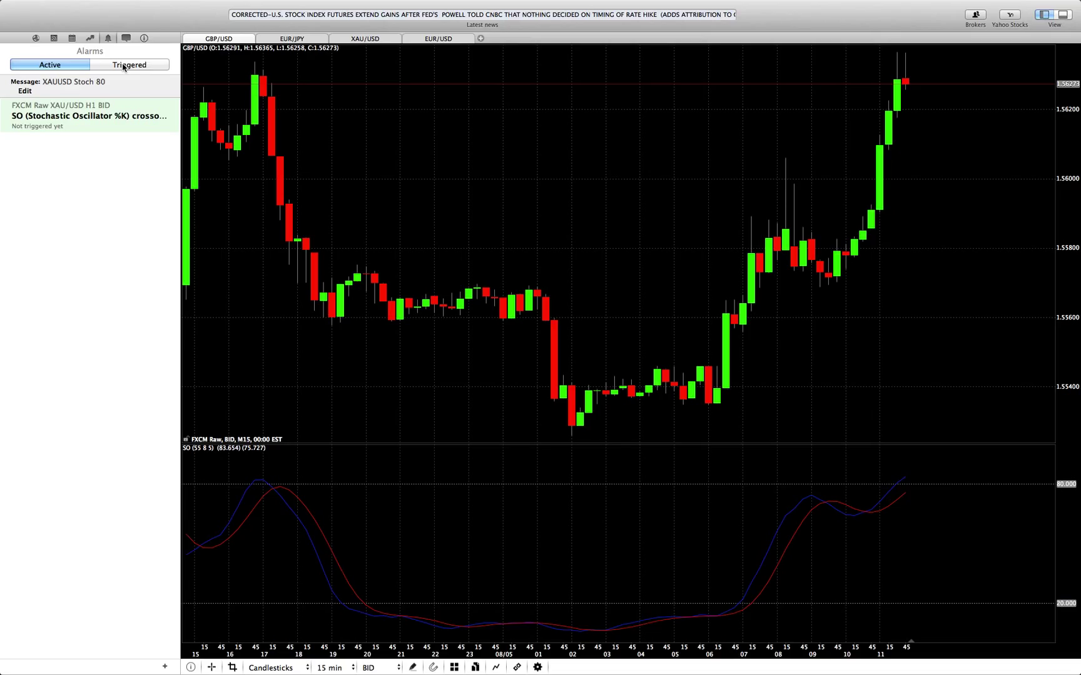
Re-enable the triggered XAU/USD Stochastic alarm, declining to trigger it on a closed bar
{"action": "left_click", "coordinate": [145, 66]}
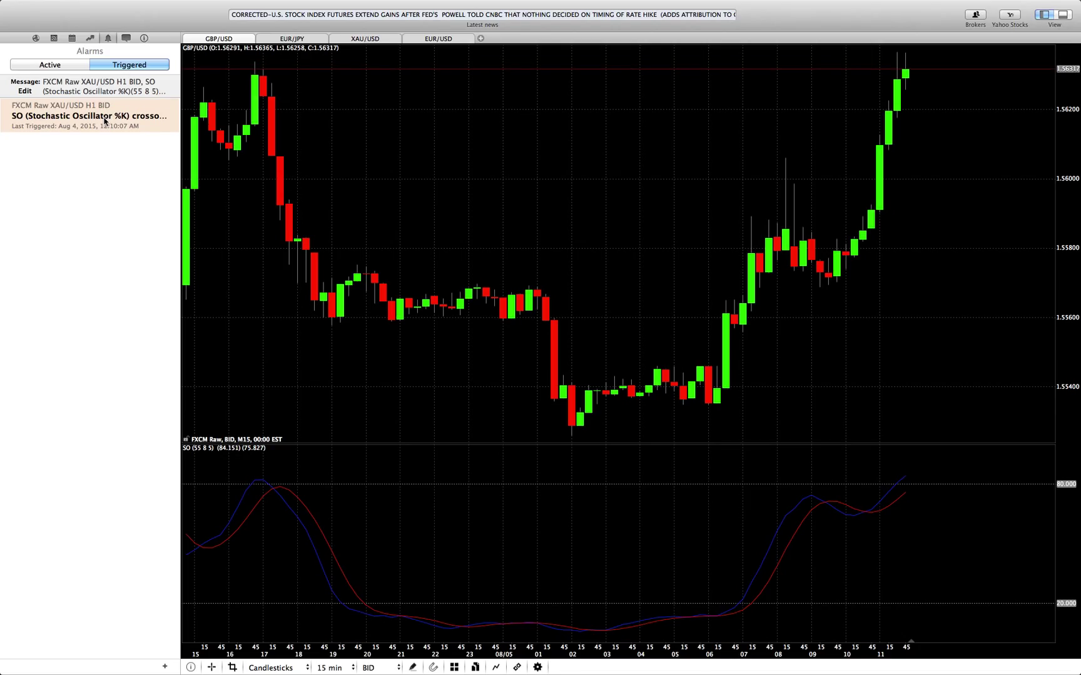
{"action": "right_click", "coordinate": [105, 121]}
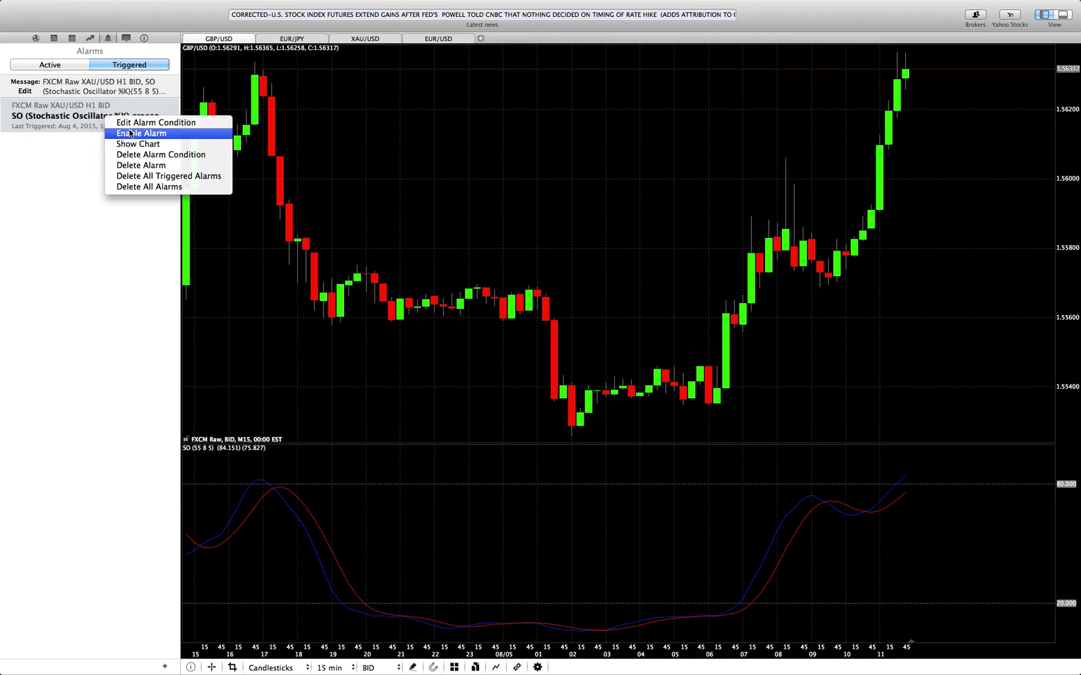
{"action": "left_click", "coordinate": [130, 133]}
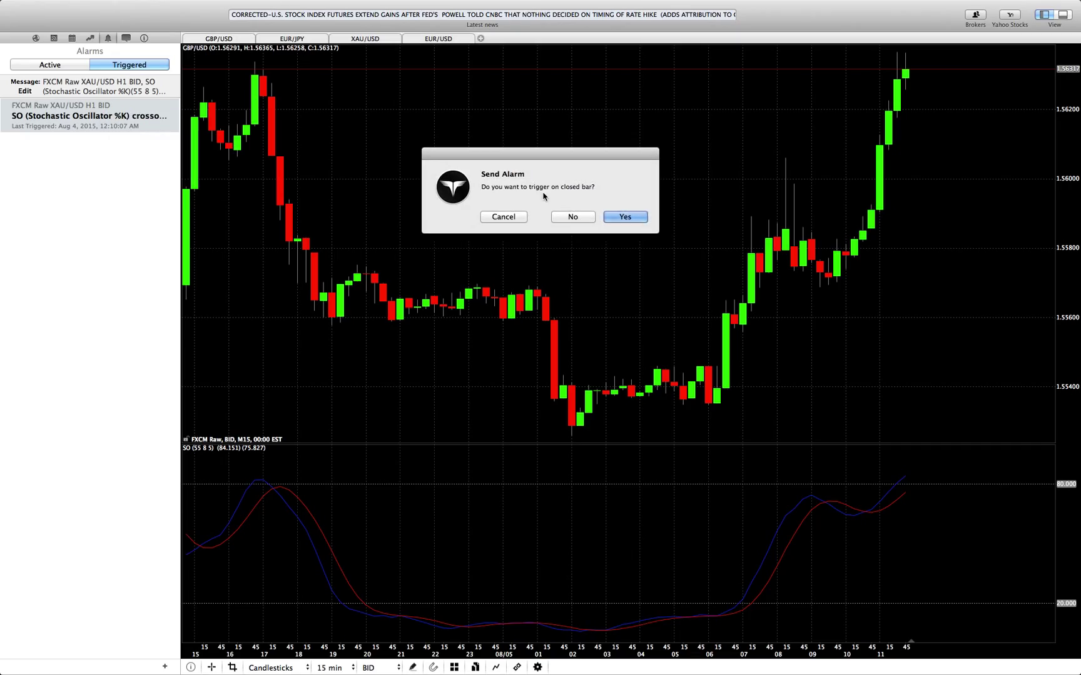
{"action": "left_click", "coordinate": [583, 218]}
Change the re-enabled active alarm's message to "XAUUSD Stoch 20", without triggering on a closed bar
{"action": "left_click", "coordinate": [69, 65]}
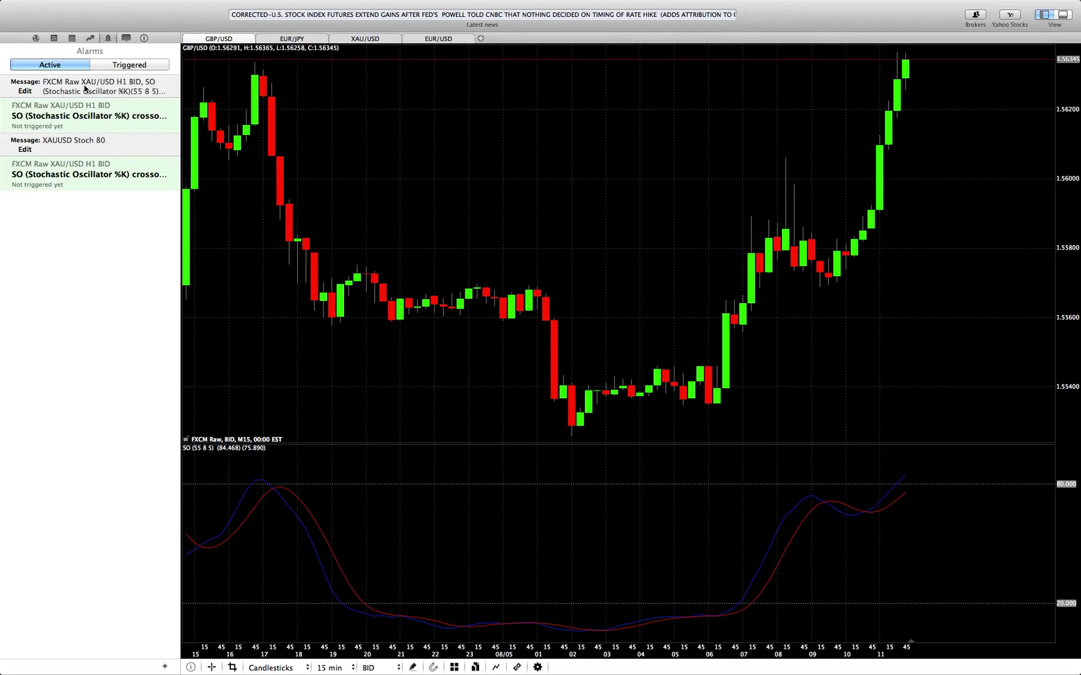
{"action": "left_click", "coordinate": [25, 91]}
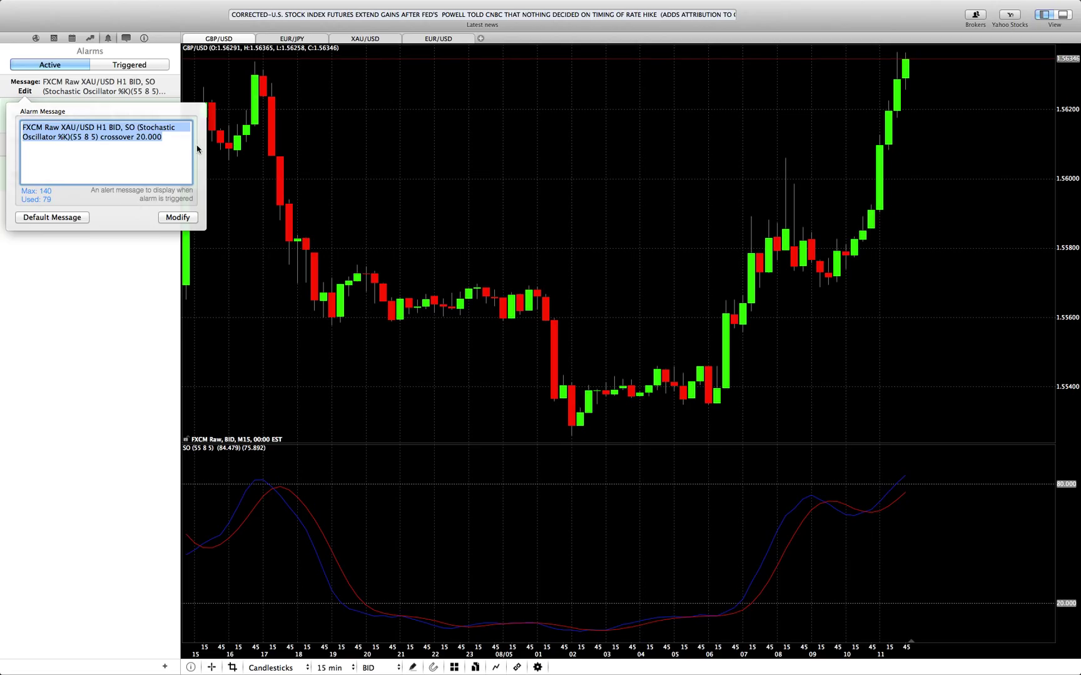
{"action": "type", "text": "XUA"}
{"action": "key", "text": "BackSpace"}
{"action": "key", "text": "BackSpace"}
{"action": "type", "text": "AUUSD"}
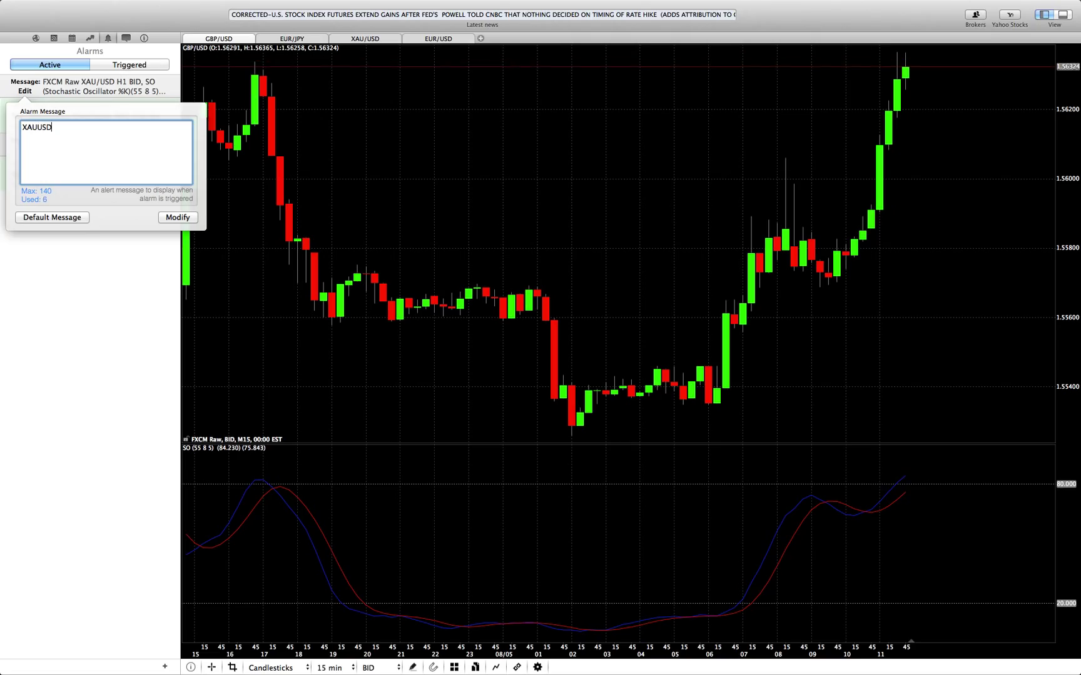
{"action": "type", "text": " Stoch 20"}
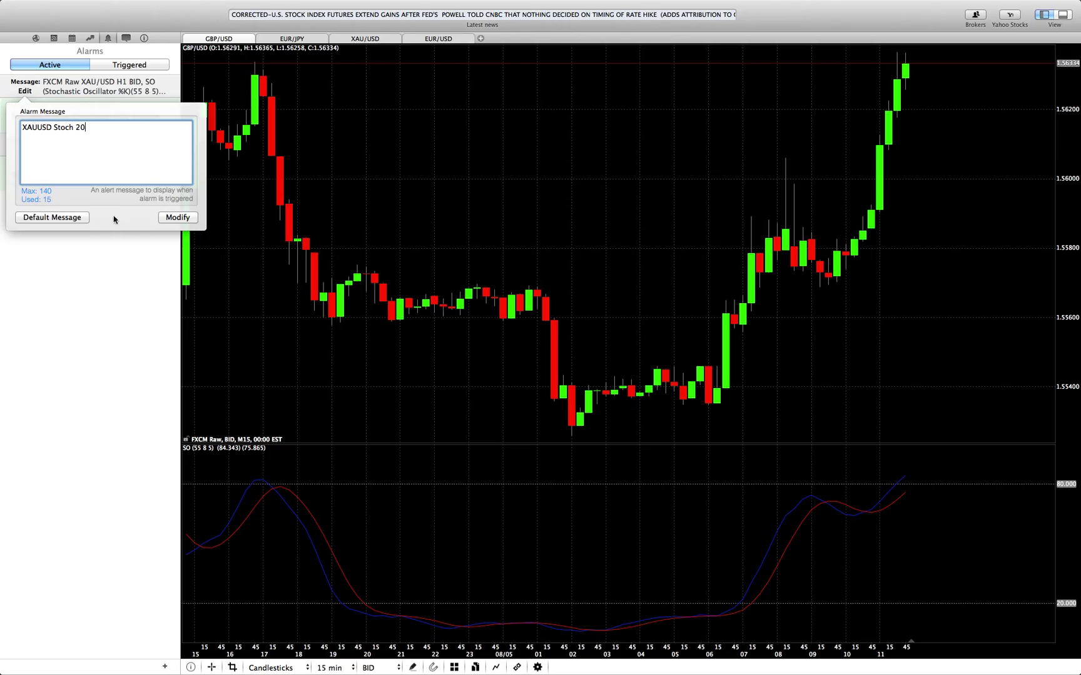
{"action": "left_click", "coordinate": [178, 218]}
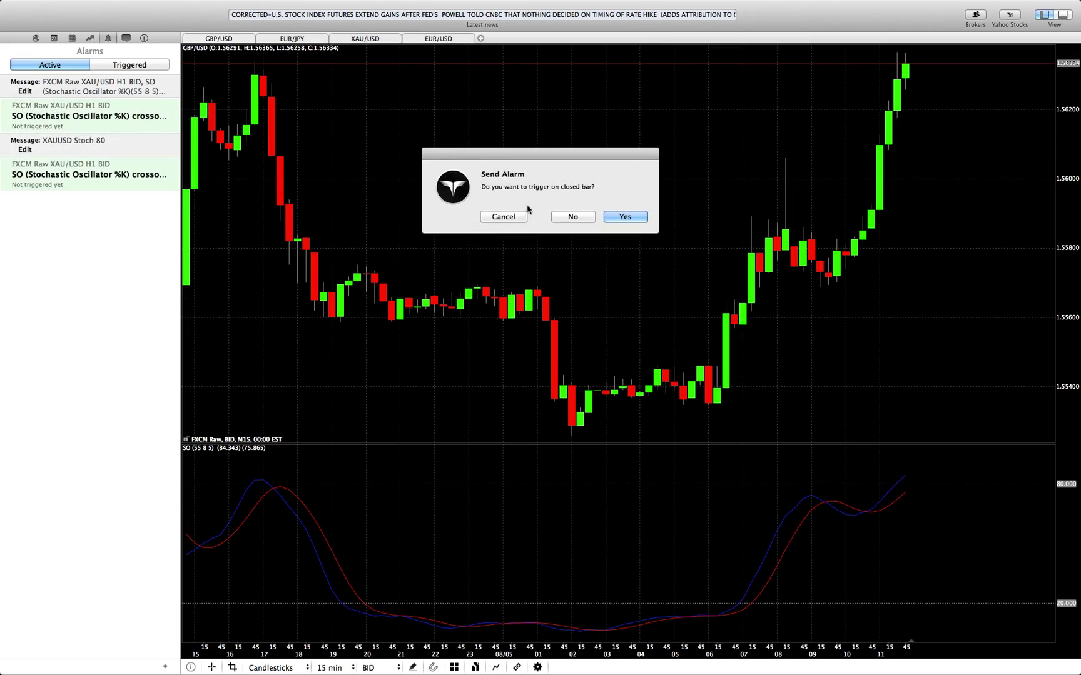
{"action": "left_click", "coordinate": [573, 218]}
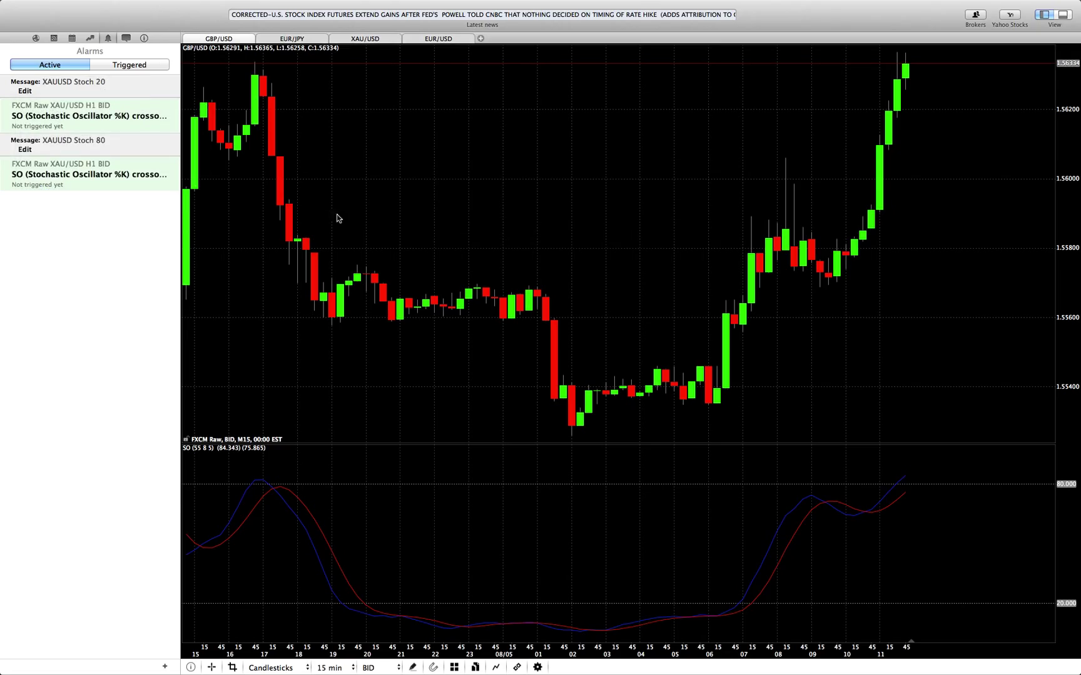
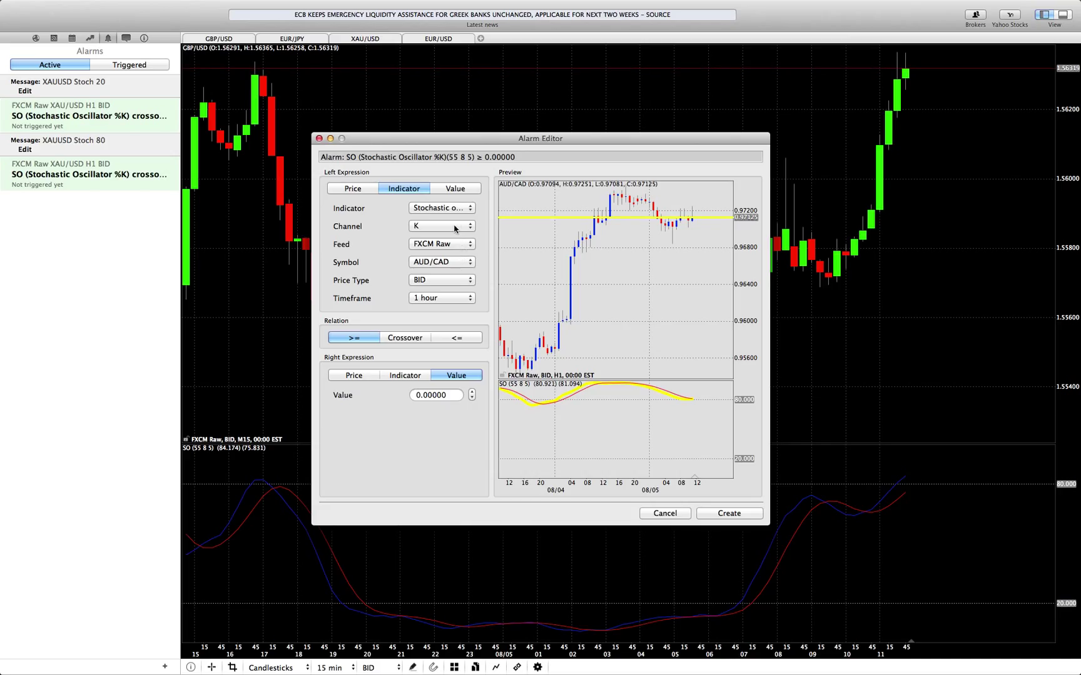
Set the new Stochastic alarm's left expression to channel K, the FXCM Raw feed and the GBP/NZD symbol
{"action": "left_click", "coordinate": [455, 229]}
{"action": "left_click", "coordinate": [455, 227]}
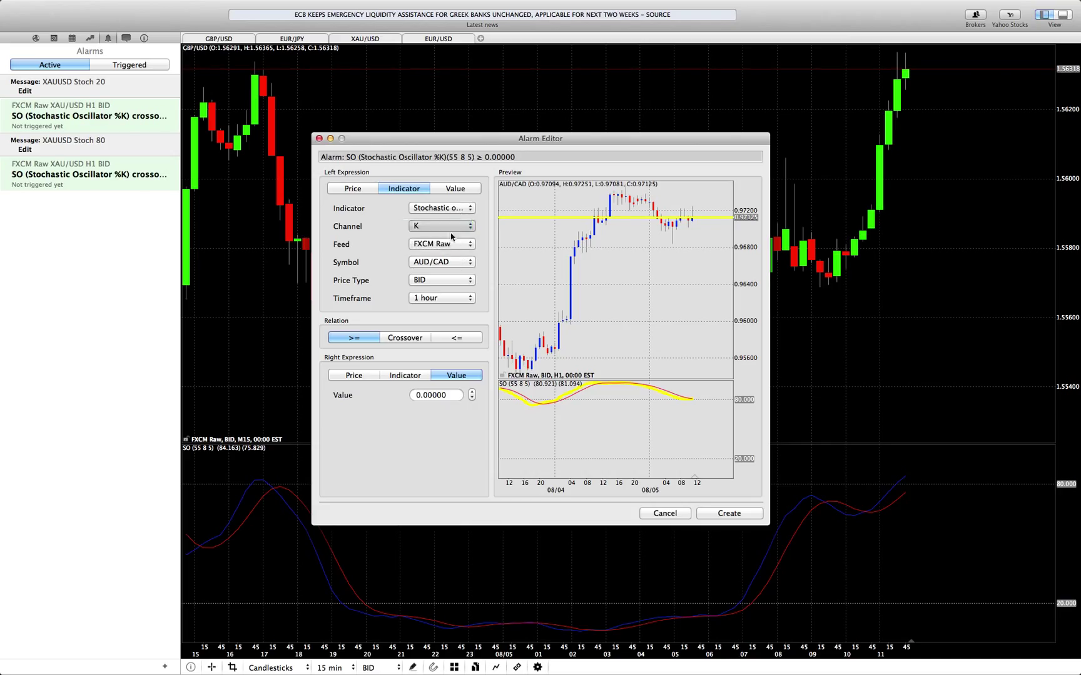
{"action": "left_click", "coordinate": [447, 248]}
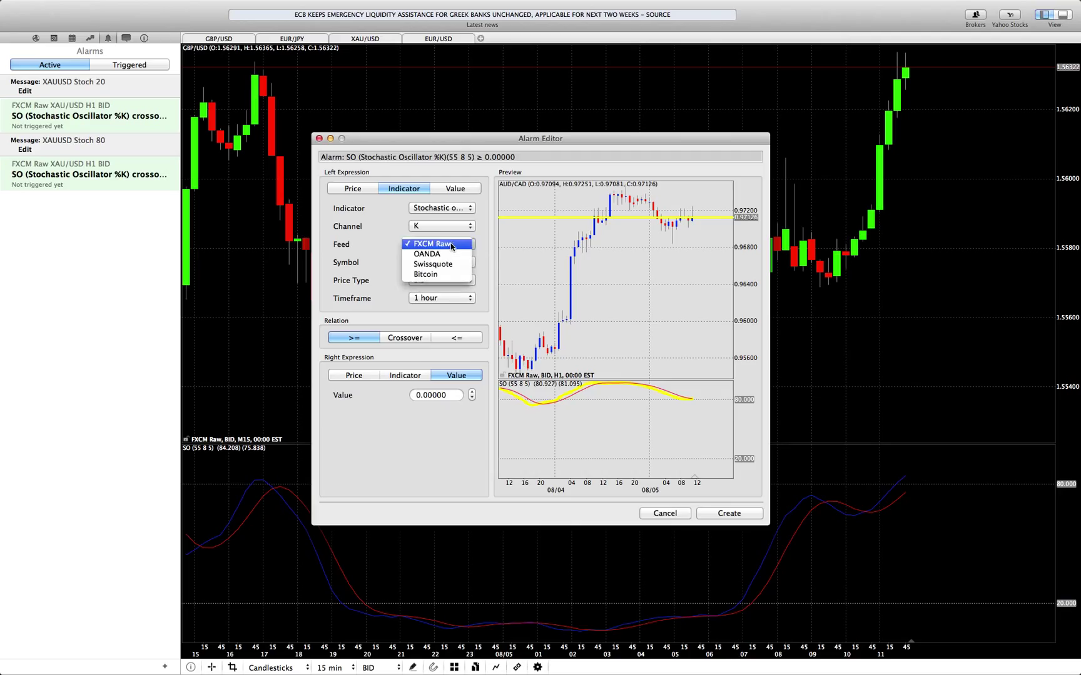
{"action": "left_click", "coordinate": [452, 246]}
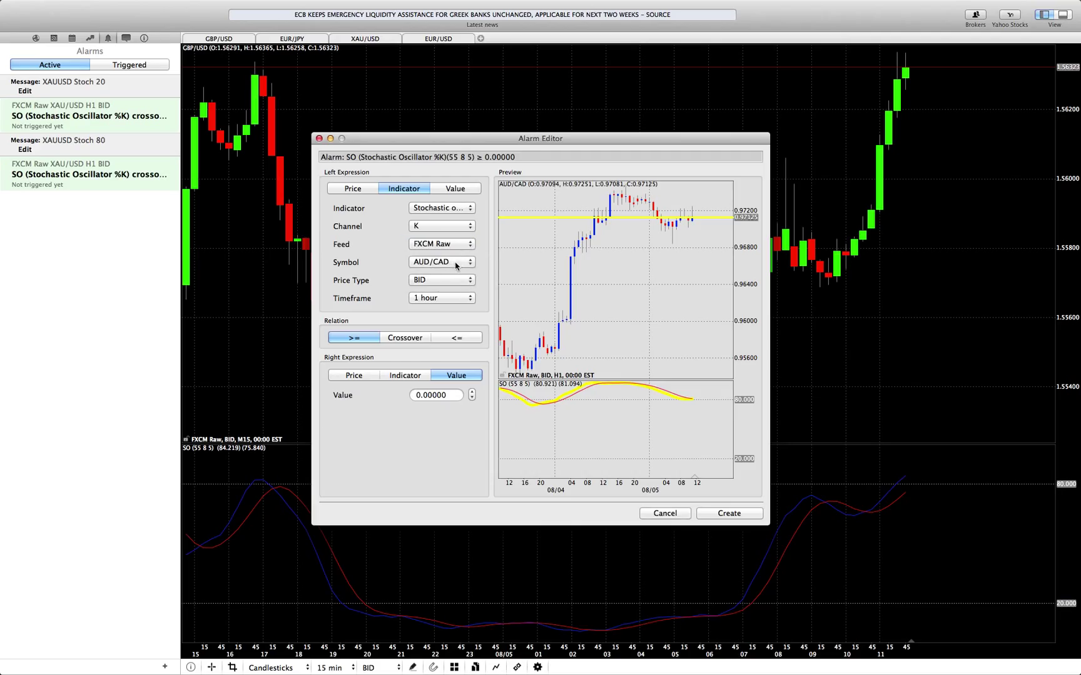
{"action": "left_click", "coordinate": [463, 245]}
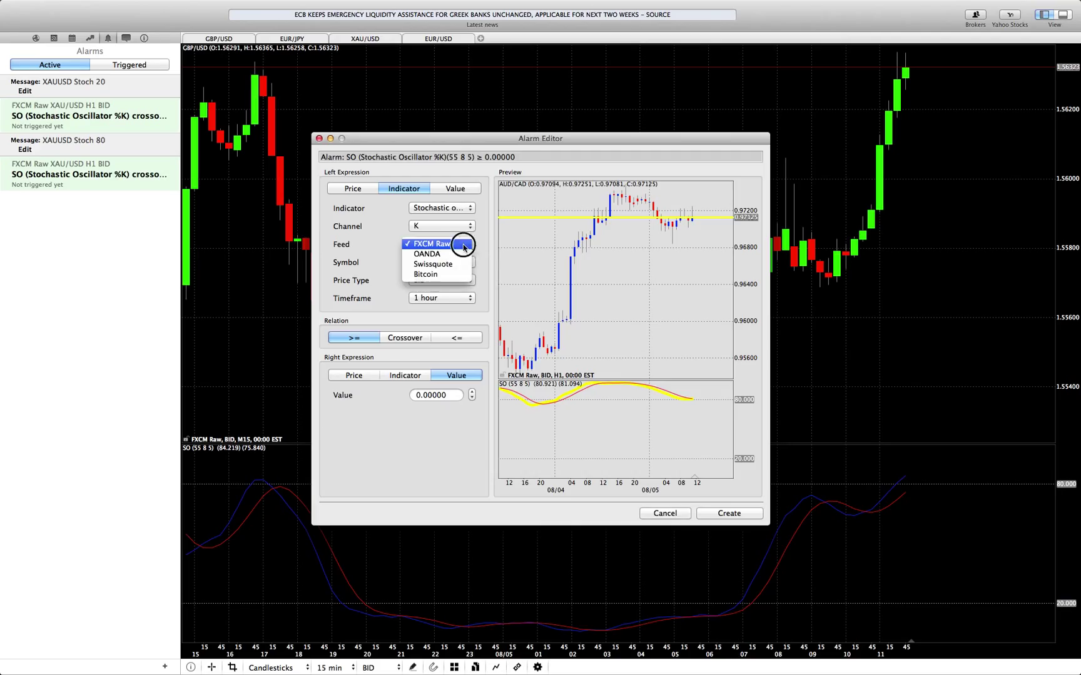
{"action": "left_click", "coordinate": [464, 246]}
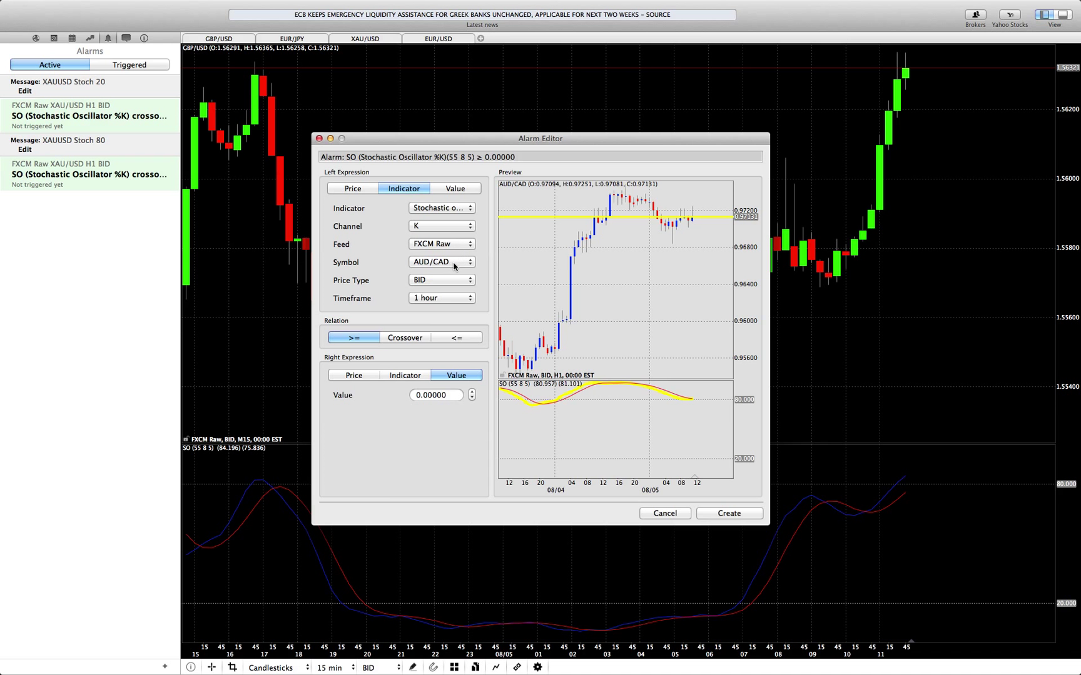
{"action": "left_click", "coordinate": [453, 266]}
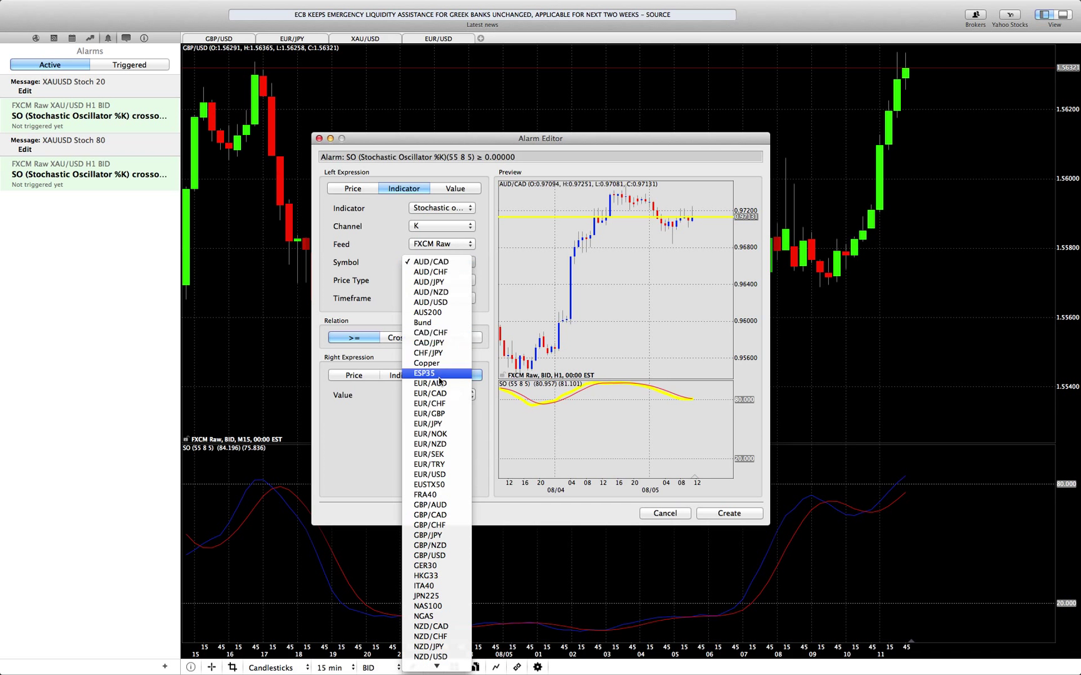
{"action": "scroll", "coordinate": [440, 369], "scroll_direction": "down", "scroll_amount": 5}
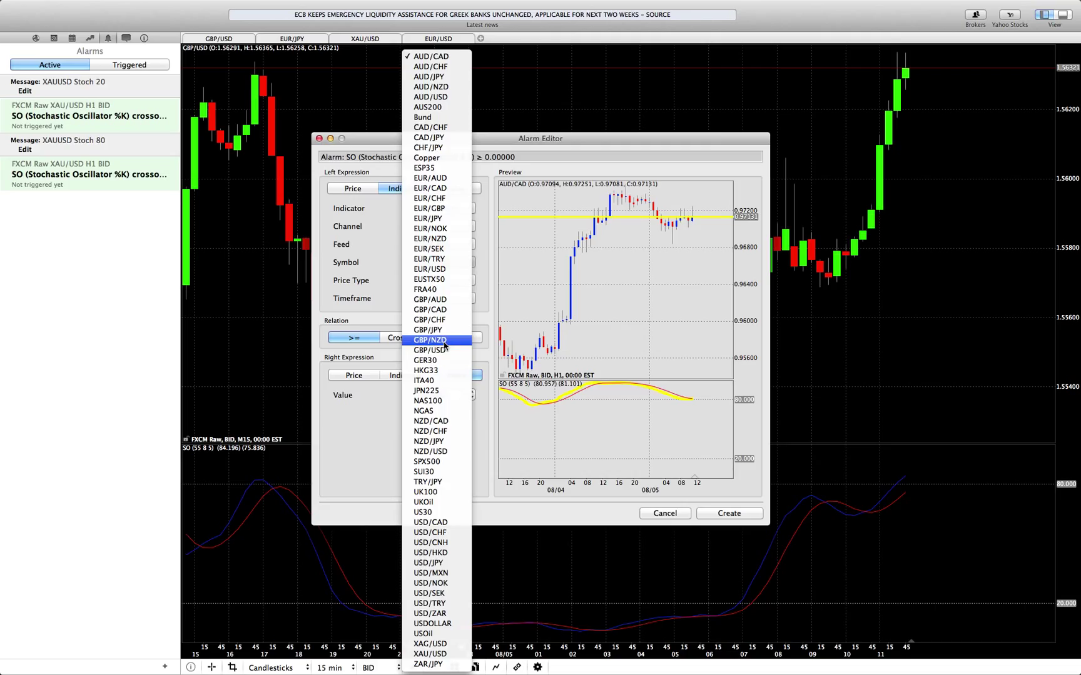
{"action": "left_click", "coordinate": [444, 341]}
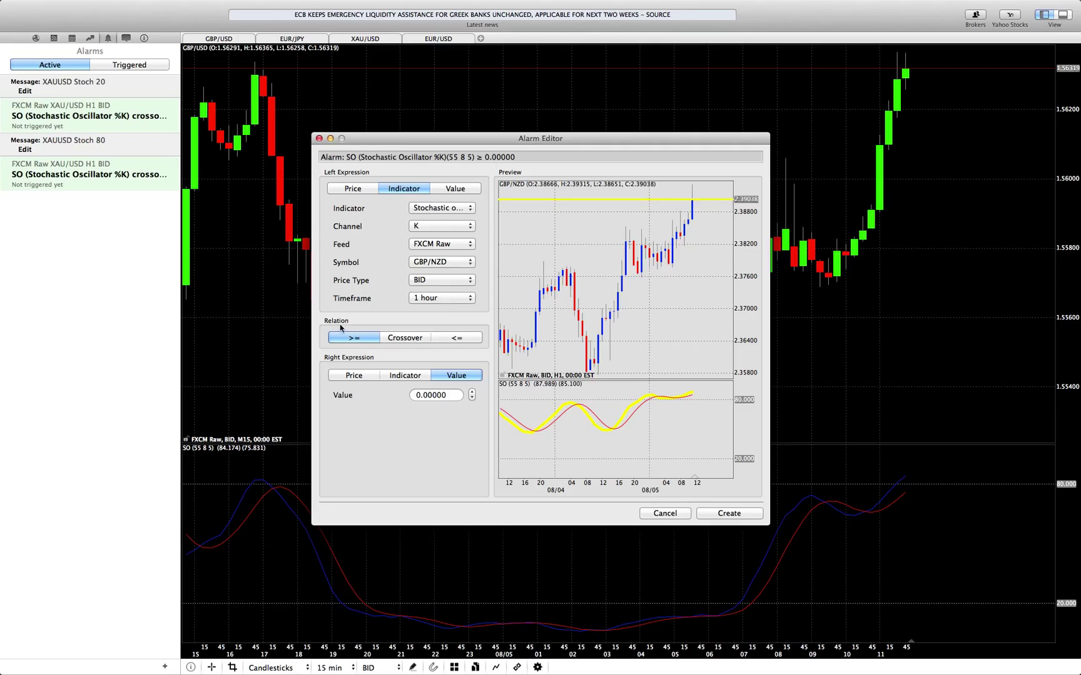
Create the GBP/NZD Stochastic alarm with a crossover relation at value 80, declining to trigger it on a closed bar
{"action": "left_click", "coordinate": [405, 339]}
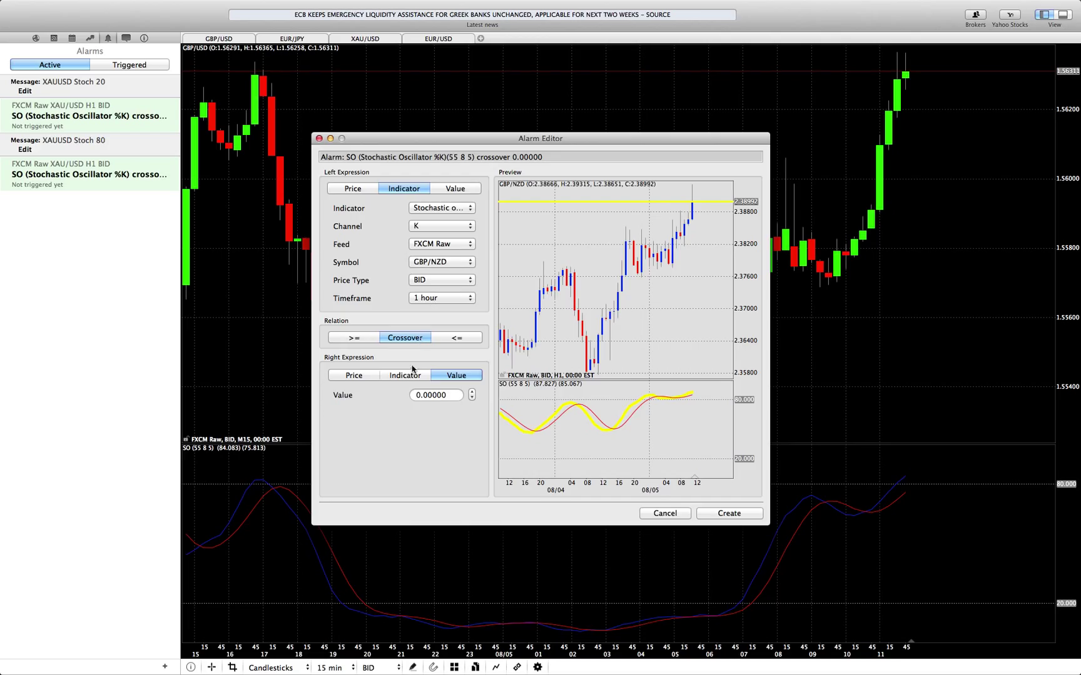
{"action": "left_click", "coordinate": [432, 396]}
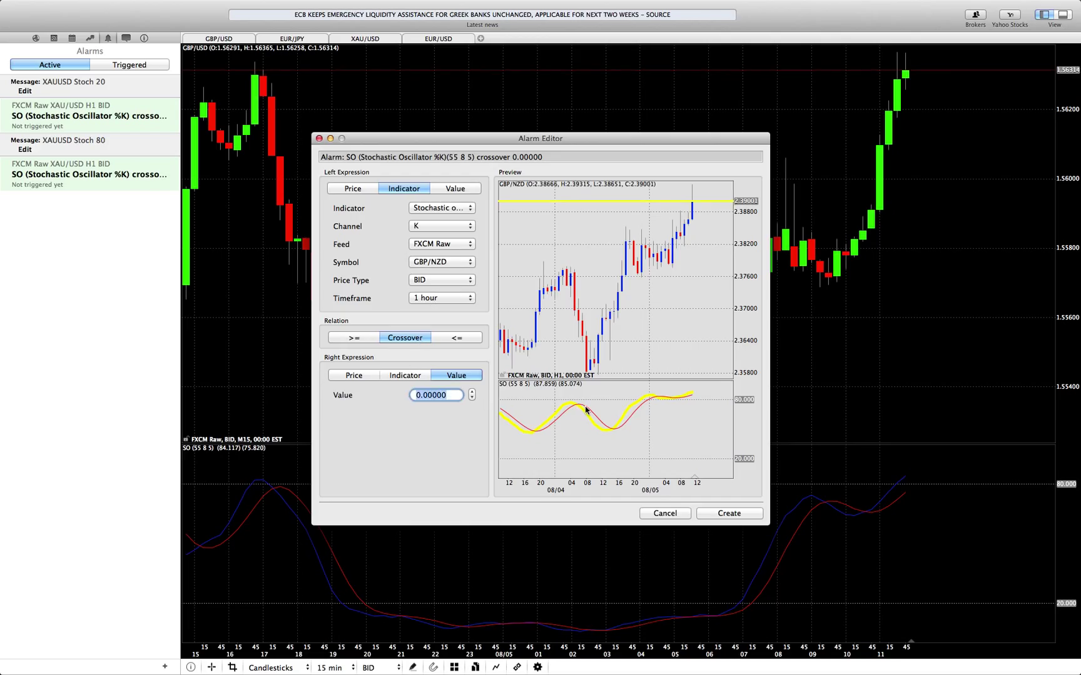
{"action": "type", "text": "80"}
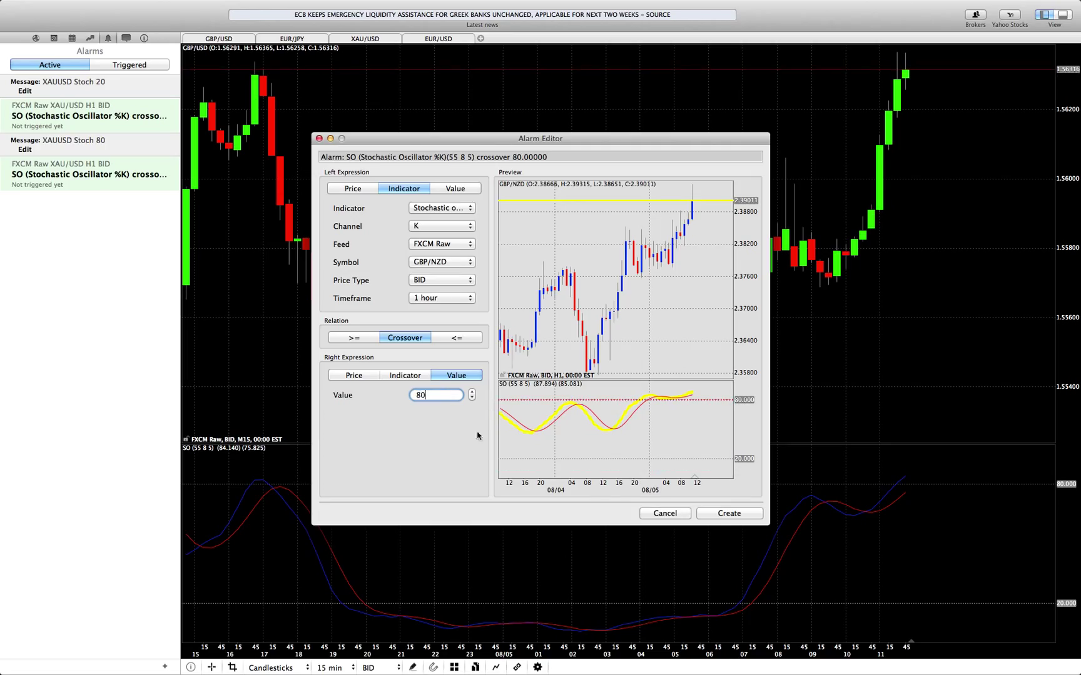
{"action": "left_click", "coordinate": [715, 515]}
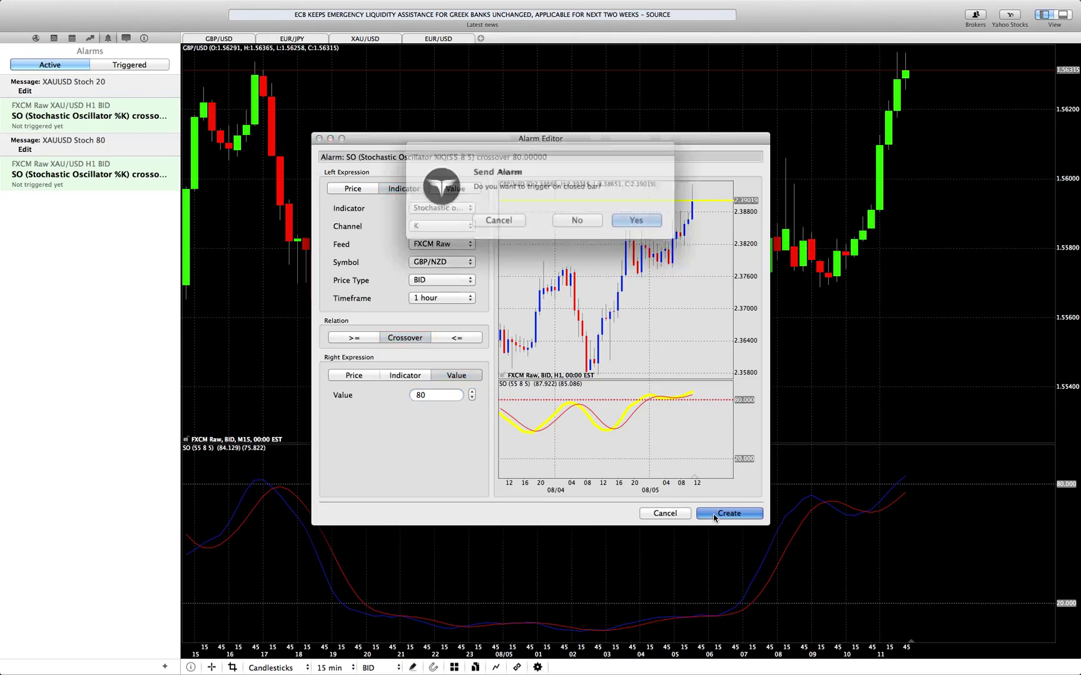
{"action": "left_click", "coordinate": [568, 217]}
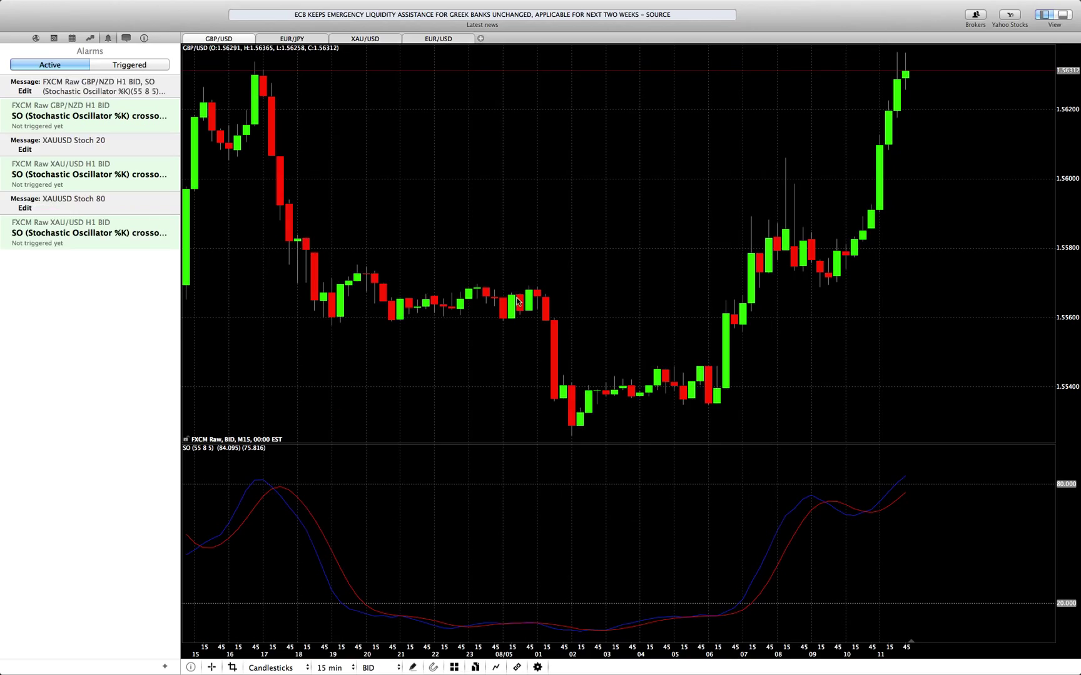
Change the new GBP/NZD alarm's message to "GBPNZD Stoch 80", without triggering on a closed bar
{"action": "left_click", "coordinate": [31, 91]}
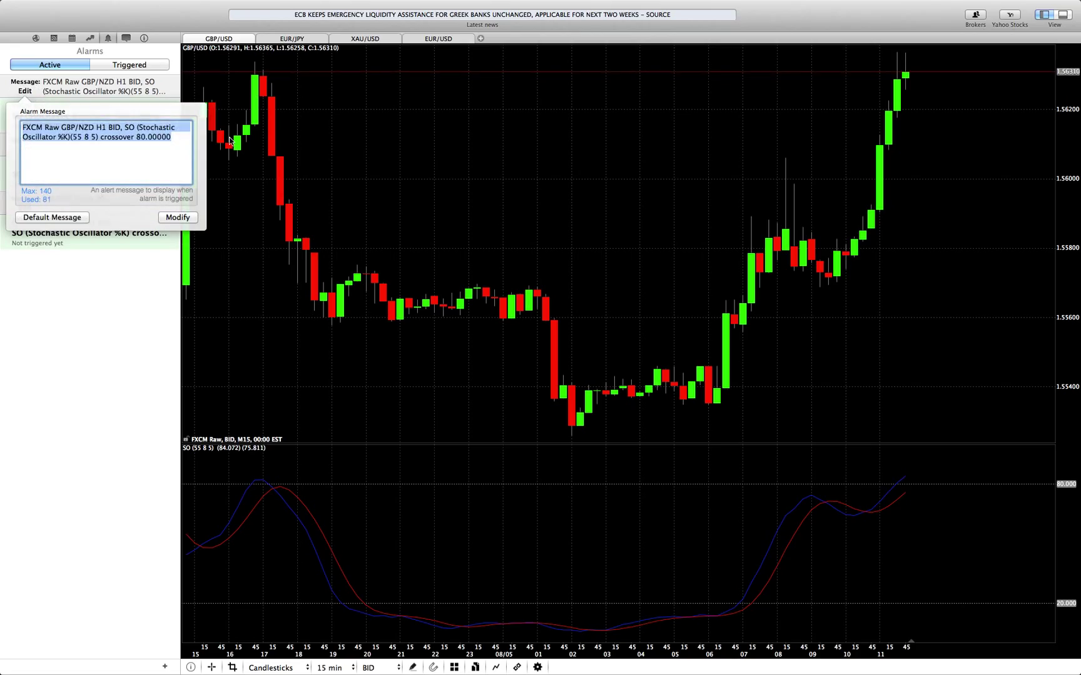
{"action": "type", "text": "GBPNZD St"}
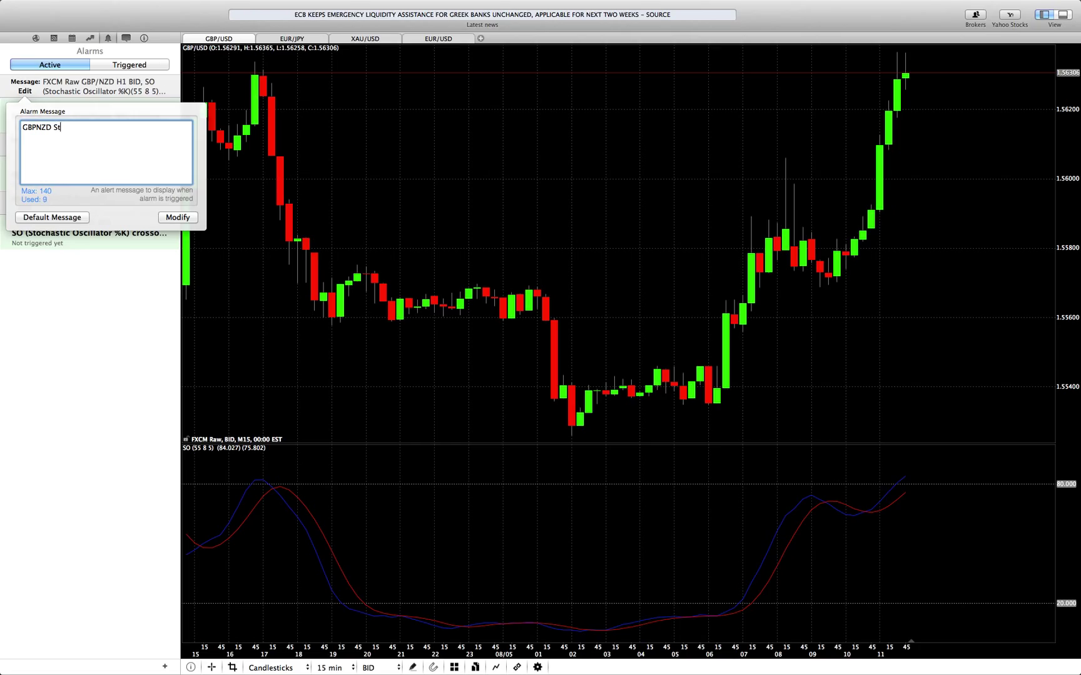
{"action": "type", "text": "och 80"}
{"action": "left_click", "coordinate": [194, 220]}
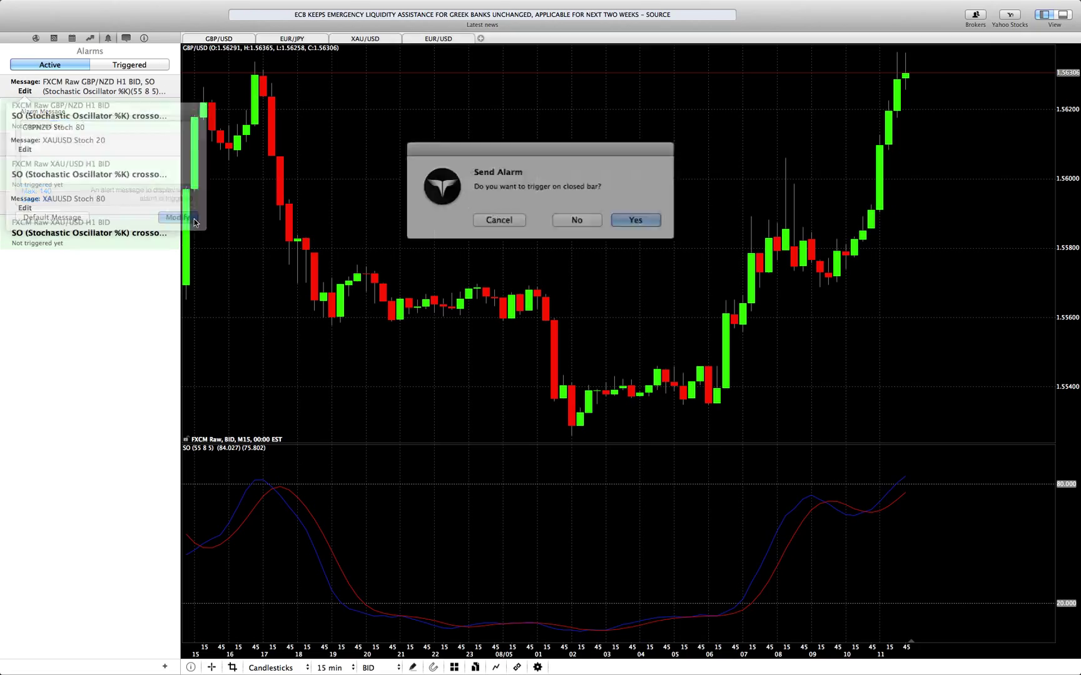
{"action": "left_click", "coordinate": [572, 220]}
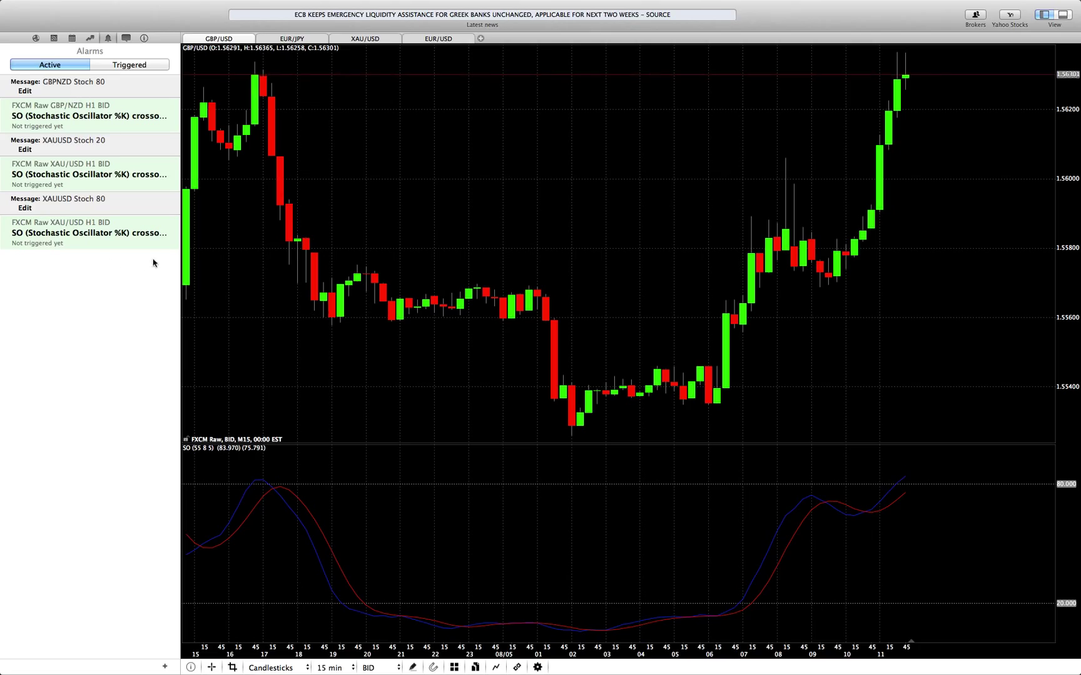
Start another alarm with the Stochastic oscillator indicator and the GBP/NZD symbol as its left expression
{"action": "left_click", "coordinate": [164, 667]}
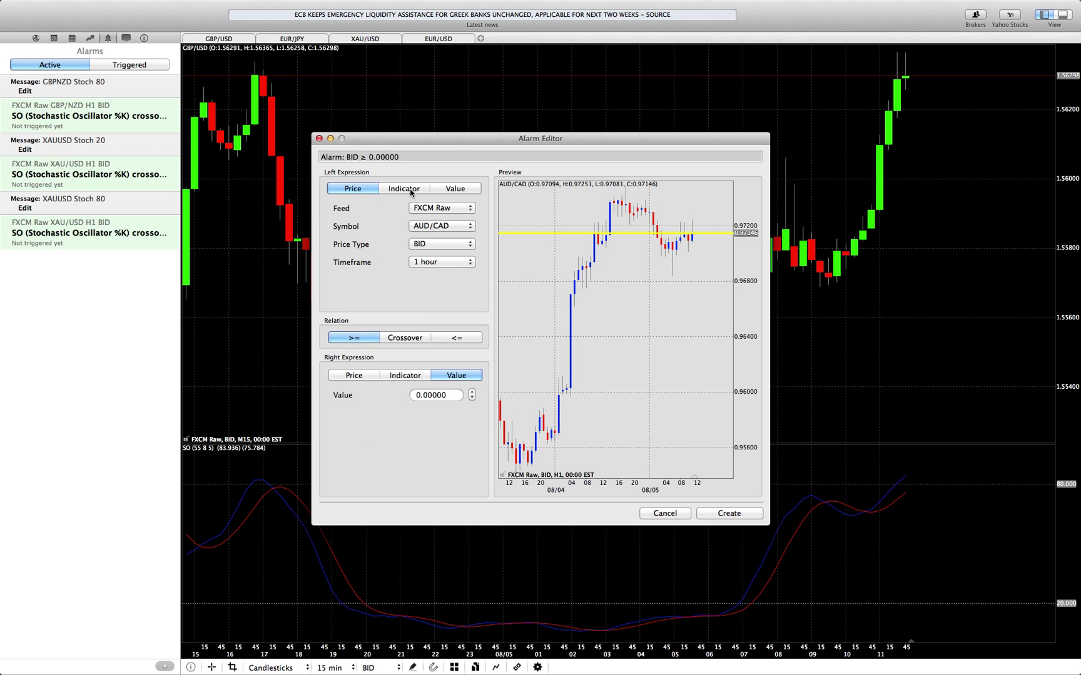
{"action": "left_click", "coordinate": [410, 191]}
{"action": "left_click", "coordinate": [444, 208]}
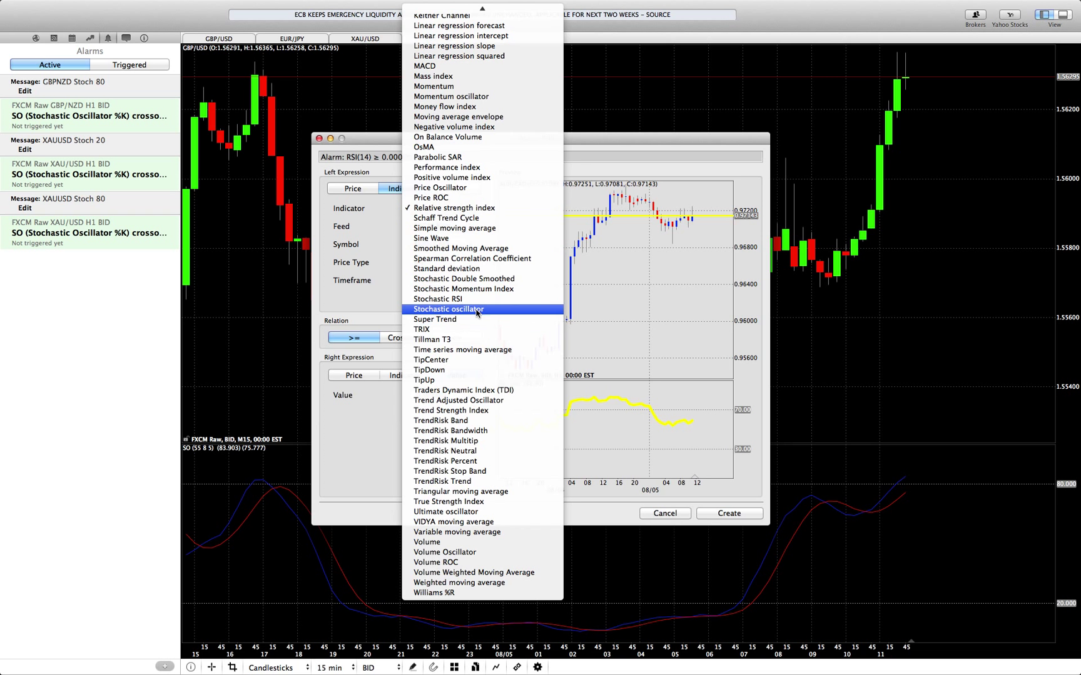
{"action": "key", "text": "Escape"}
{"action": "left_click", "coordinate": [451, 263]}
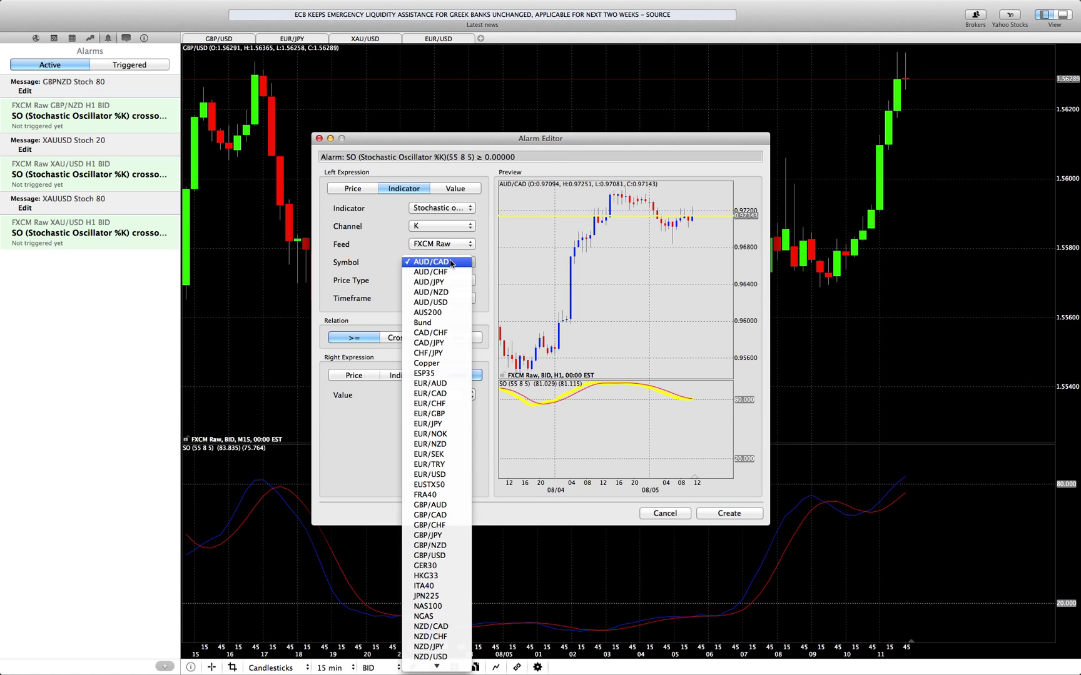
{"action": "left_click", "coordinate": [444, 546]}
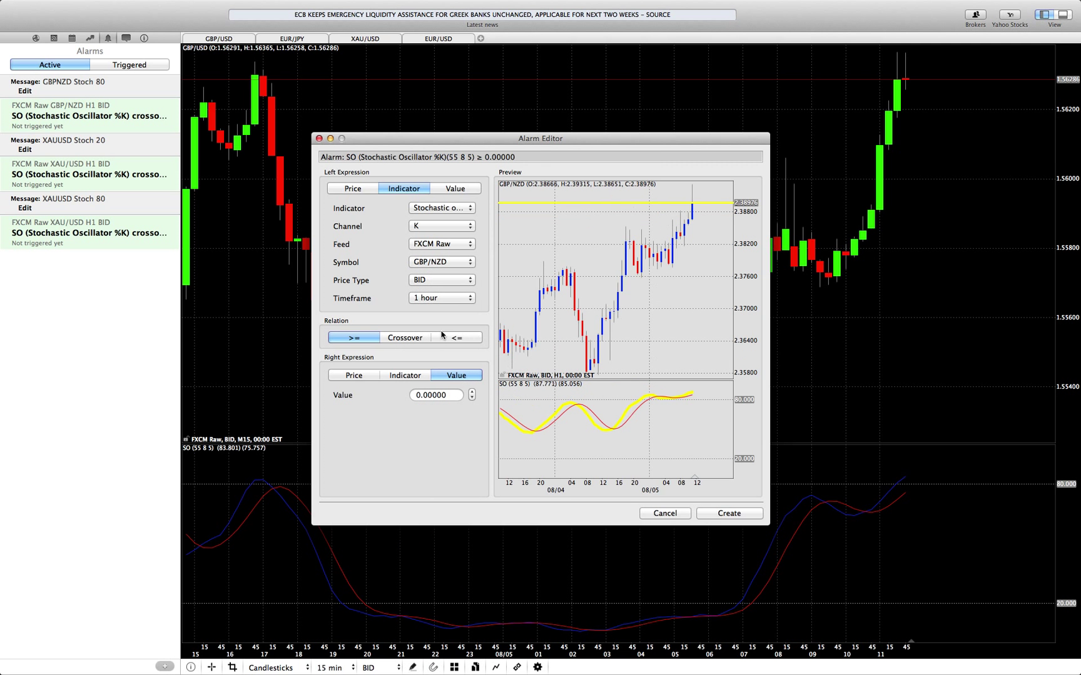
Set the second GBP/NZD alarm to a crossover at value 20 and create it without triggering on a closed bar
{"action": "left_click", "coordinate": [416, 340]}
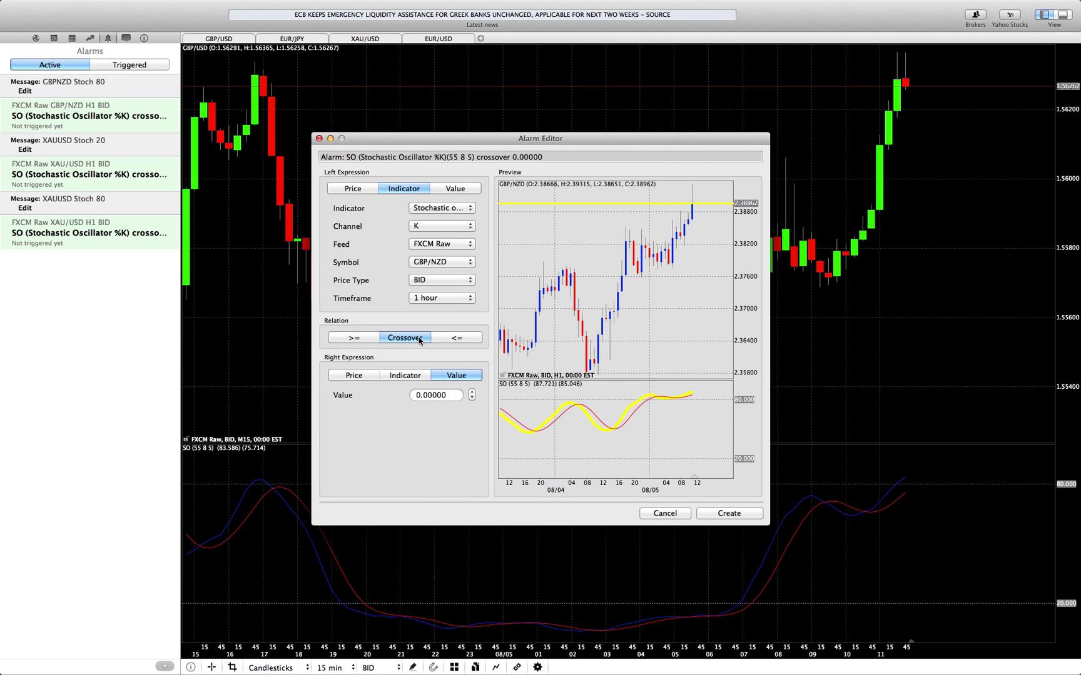
{"action": "left_click", "coordinate": [438, 395]}
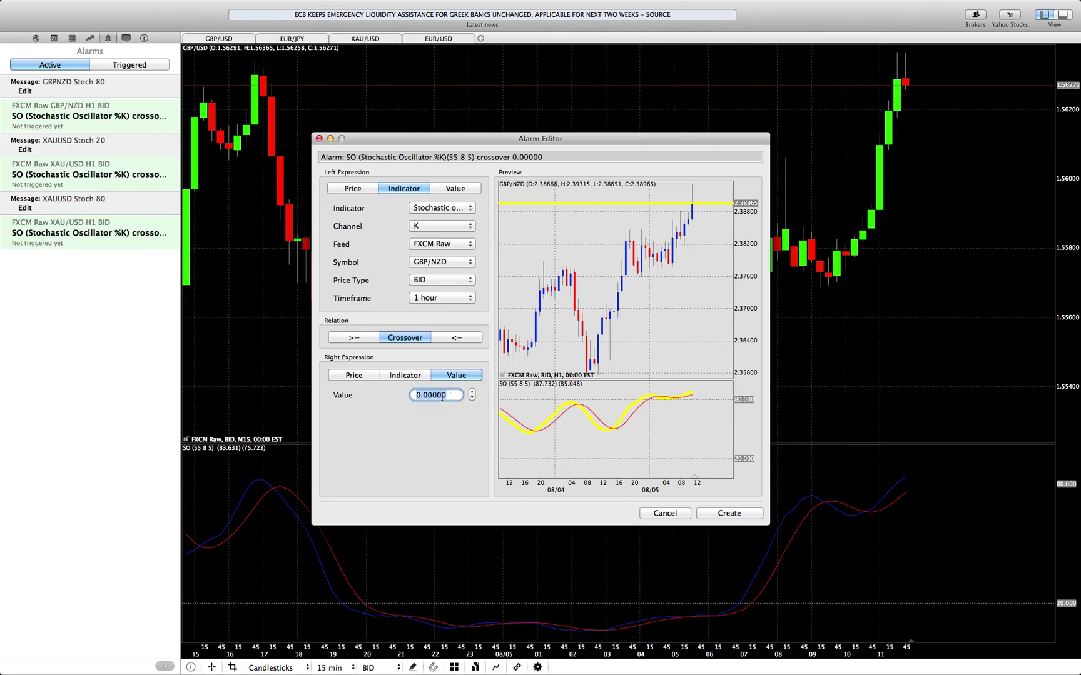
{"action": "type", "text": "20"}
{"action": "left_click", "coordinate": [709, 517]}
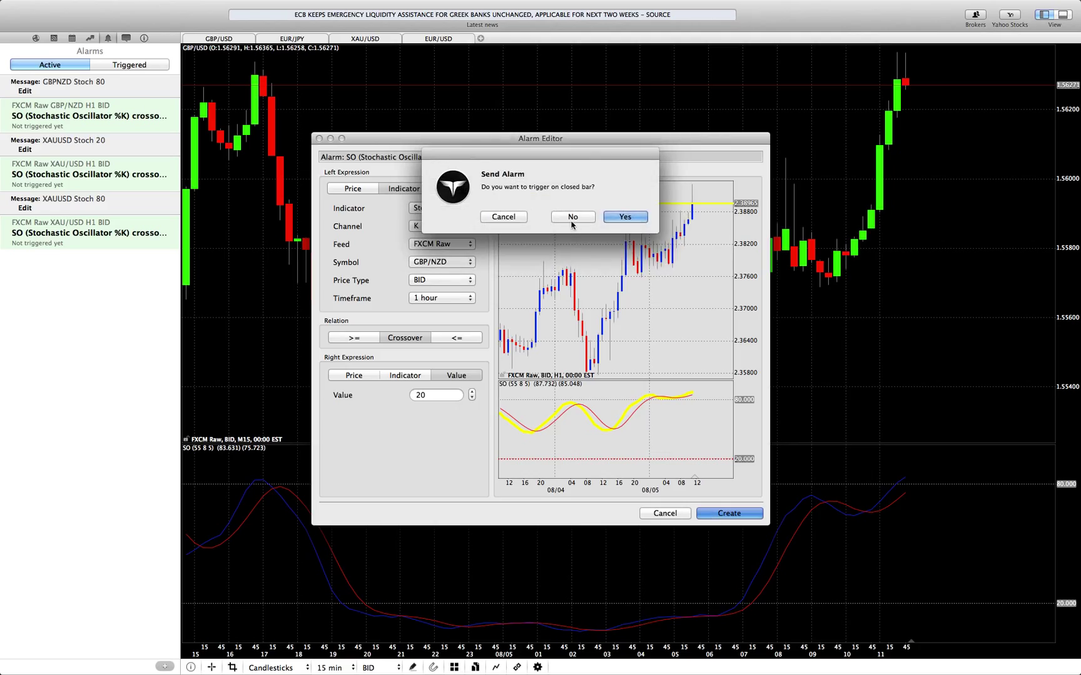
{"action": "left_click", "coordinate": [572, 218]}
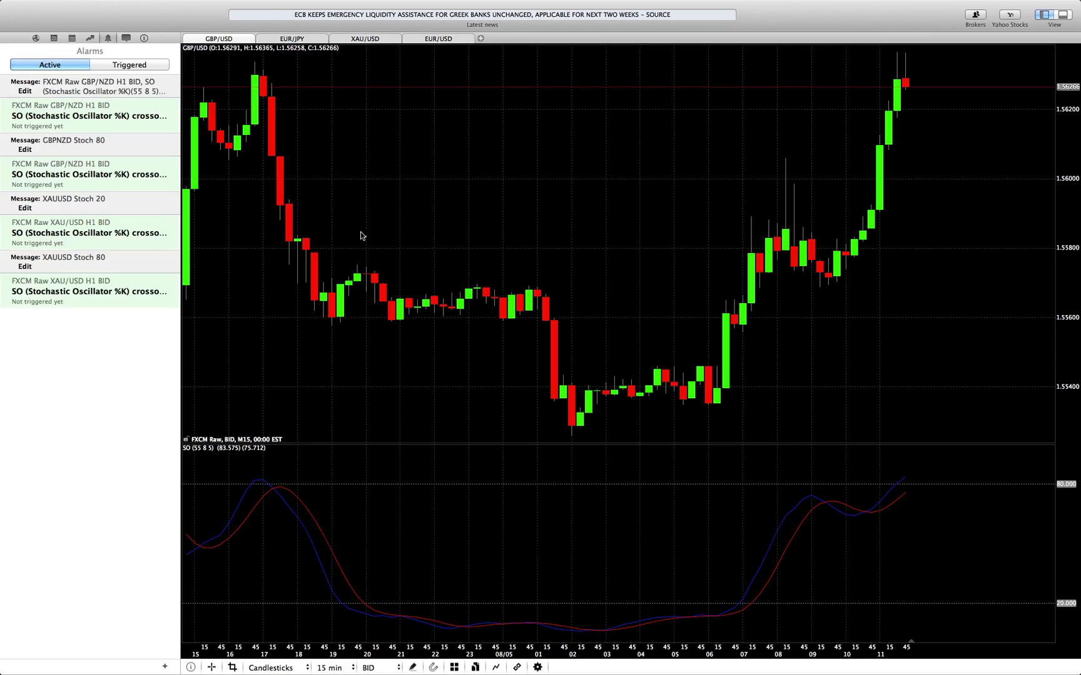